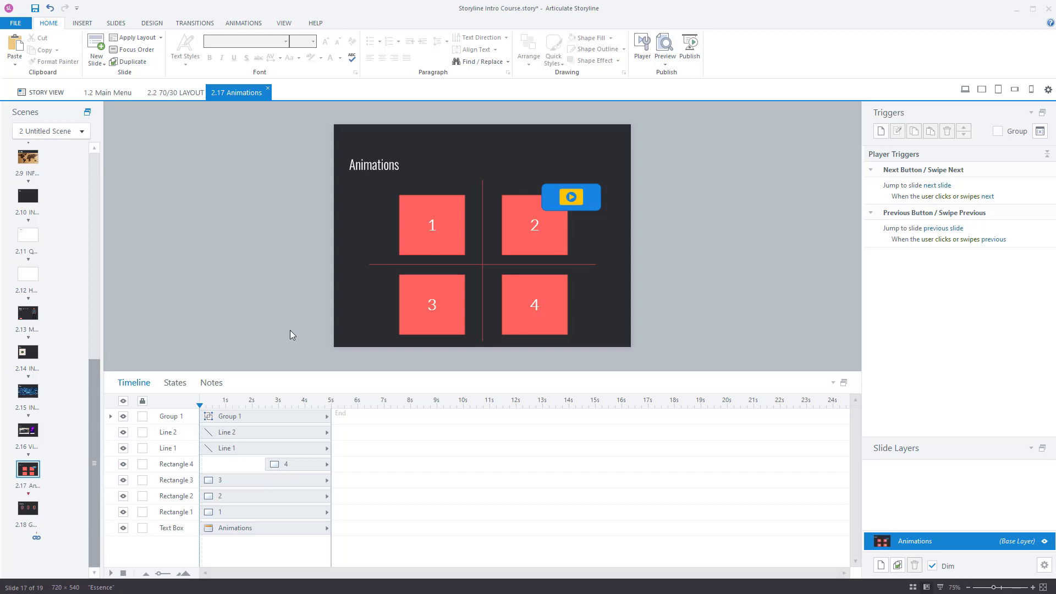
Select squares 1 and 2, the play-button group and the Animations title on the slide and in the timeline.
left_click(456, 237)
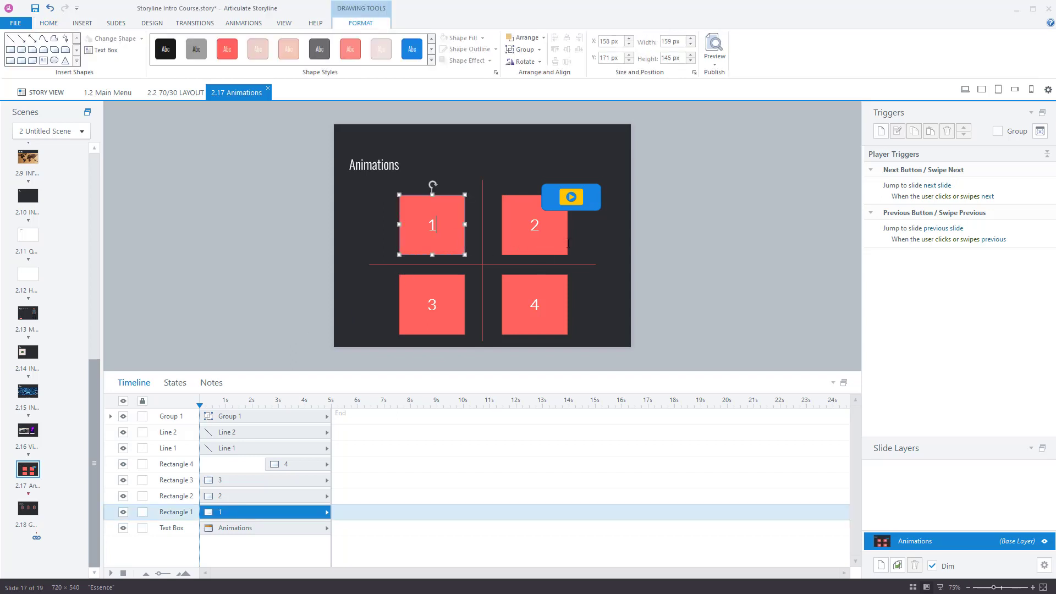
left_click(537, 185)
left_click(547, 193)
left_click(370, 168)
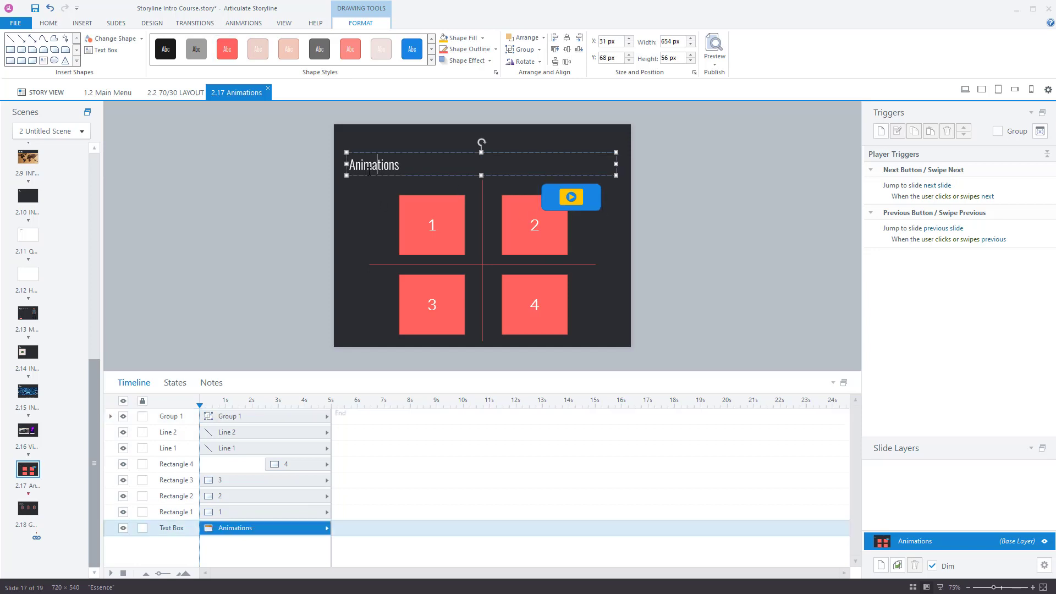
left_click(362, 212)
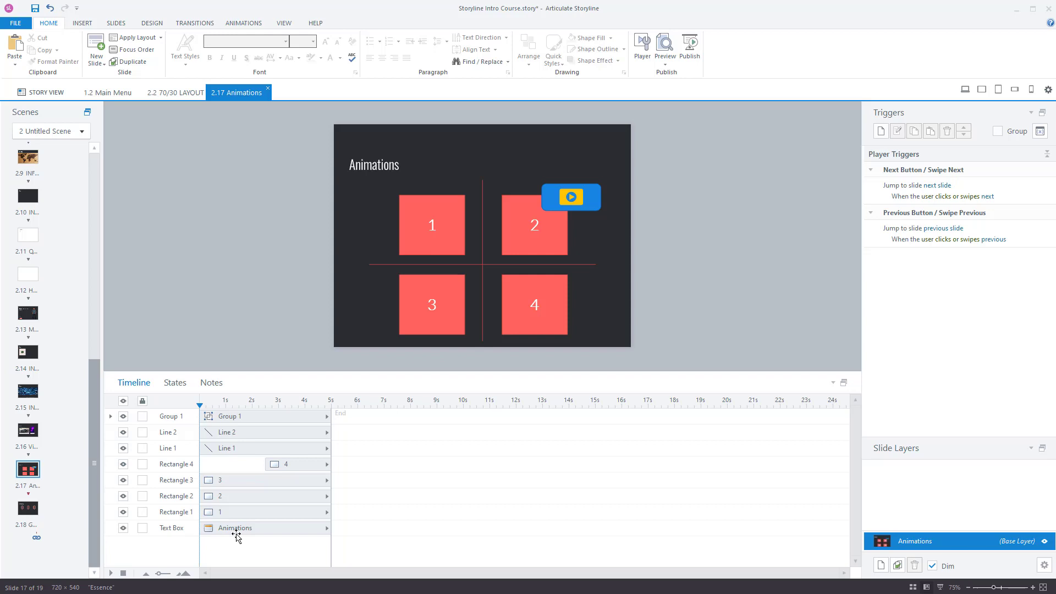
left_click(272, 527)
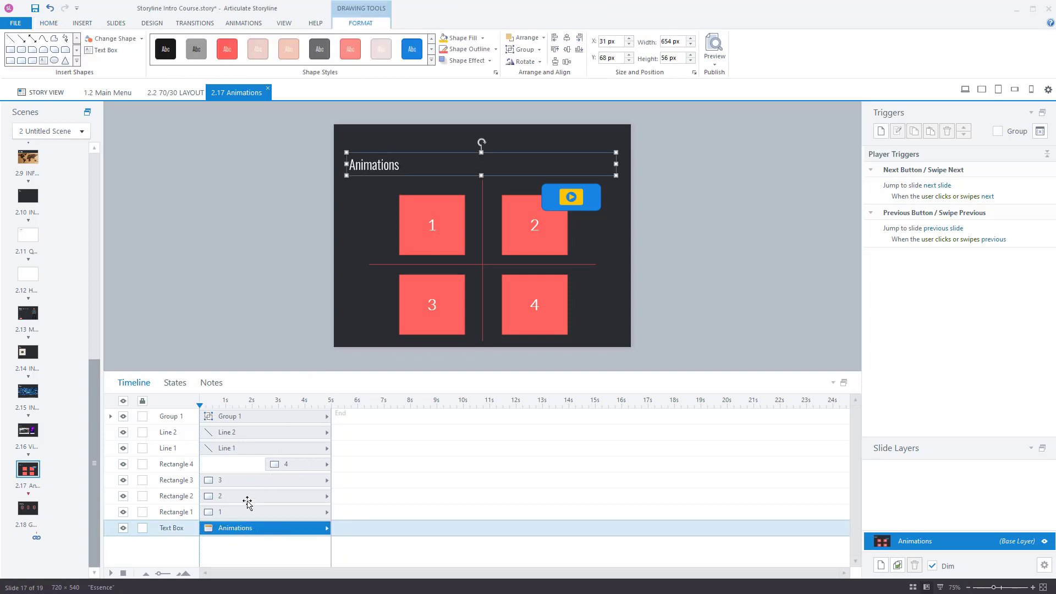
left_click(246, 498)
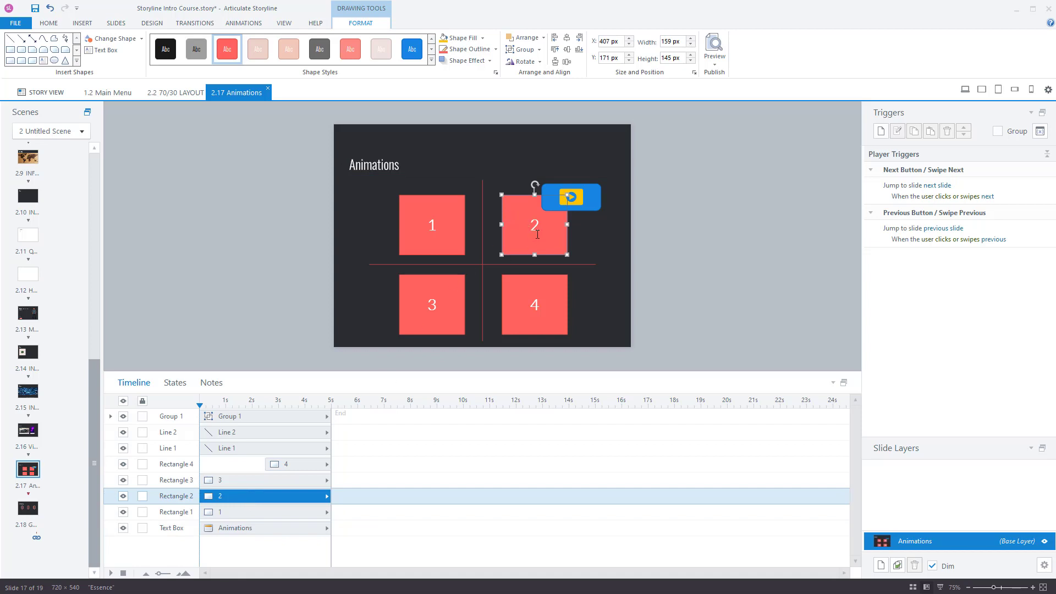
left_click(609, 255)
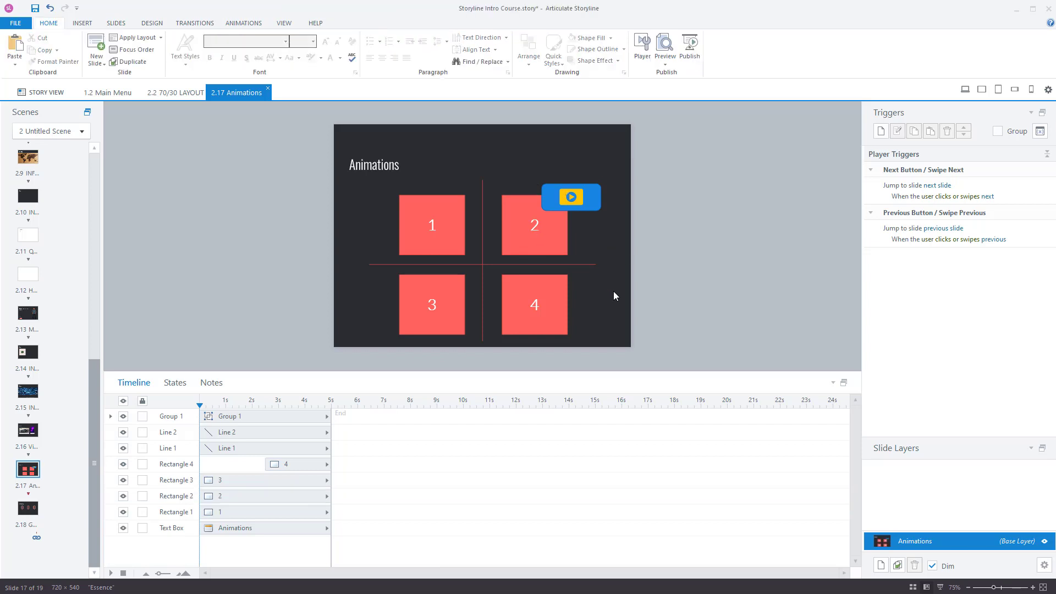
Select square 4, preview this slide, then delay square 4's entrance to about 2.25 seconds.
left_click(275, 465)
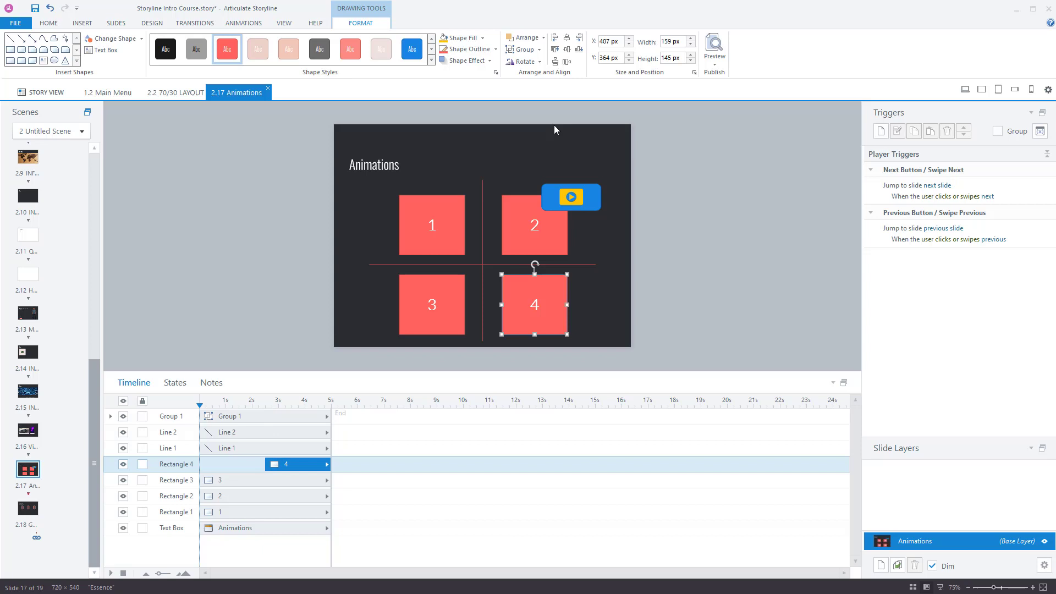
left_click(715, 63)
left_click(731, 74)
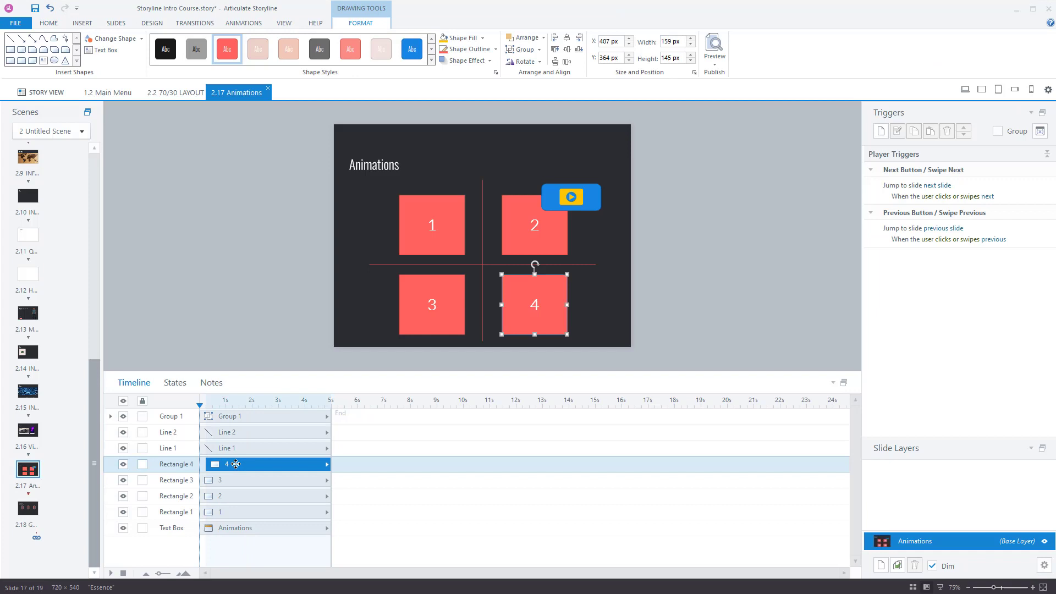
left_click_drag(235, 464, 259, 455)
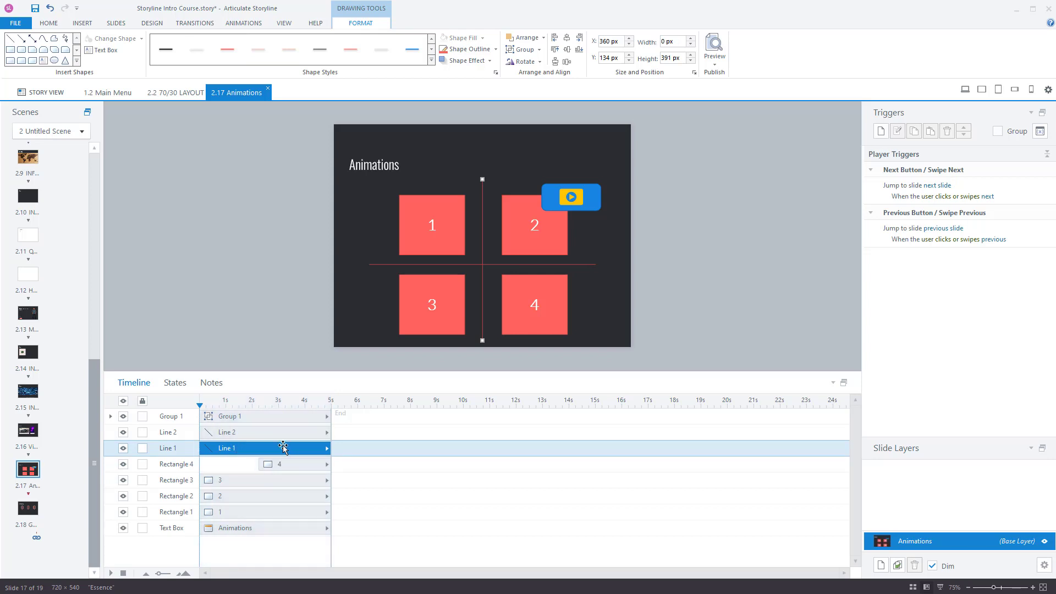
left_click(271, 420)
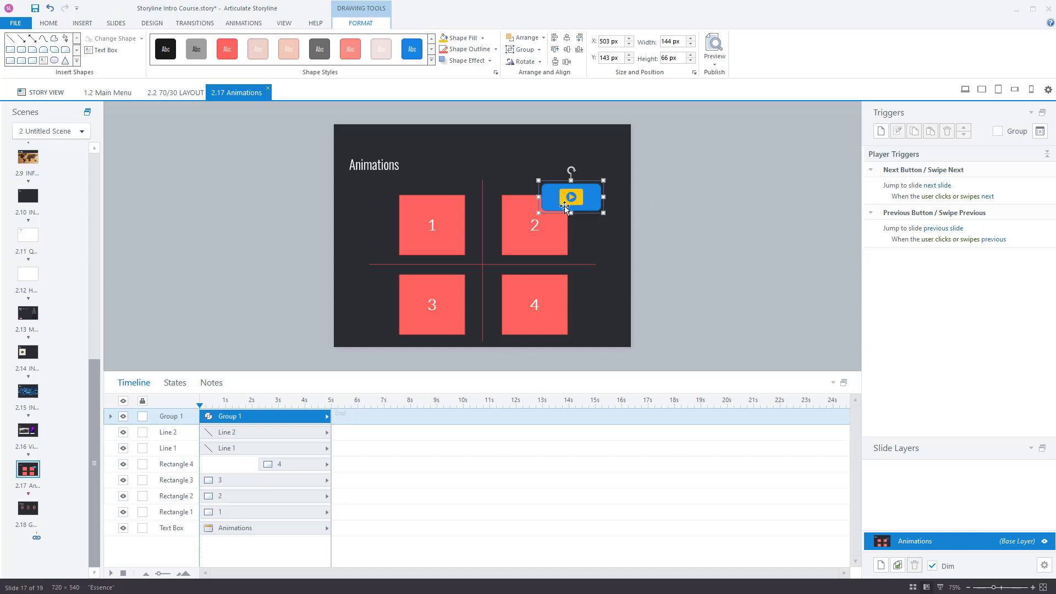
left_click_drag(287, 417, 275, 500)
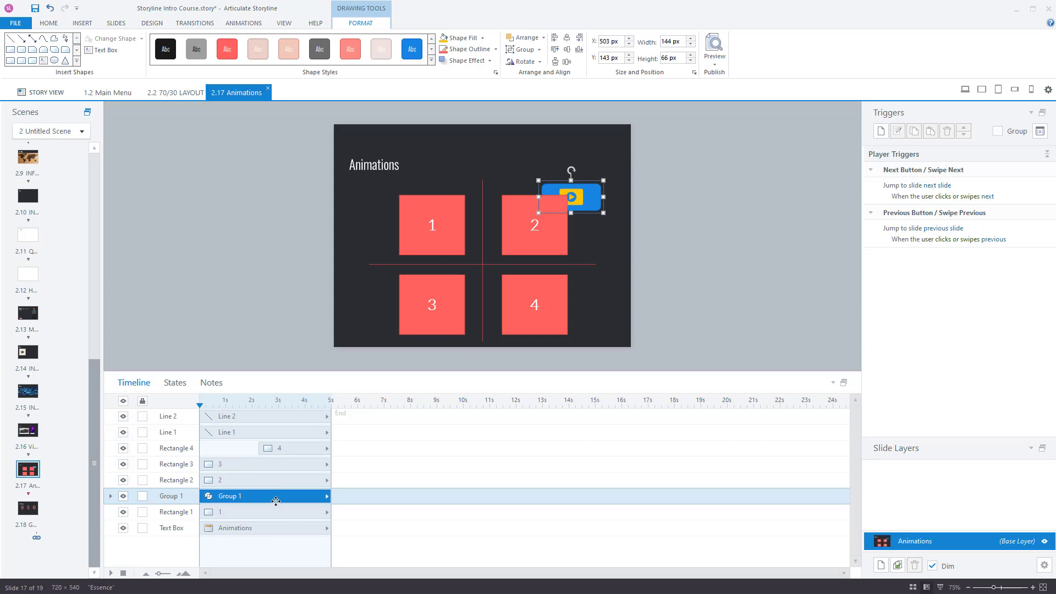
left_click(326, 539)
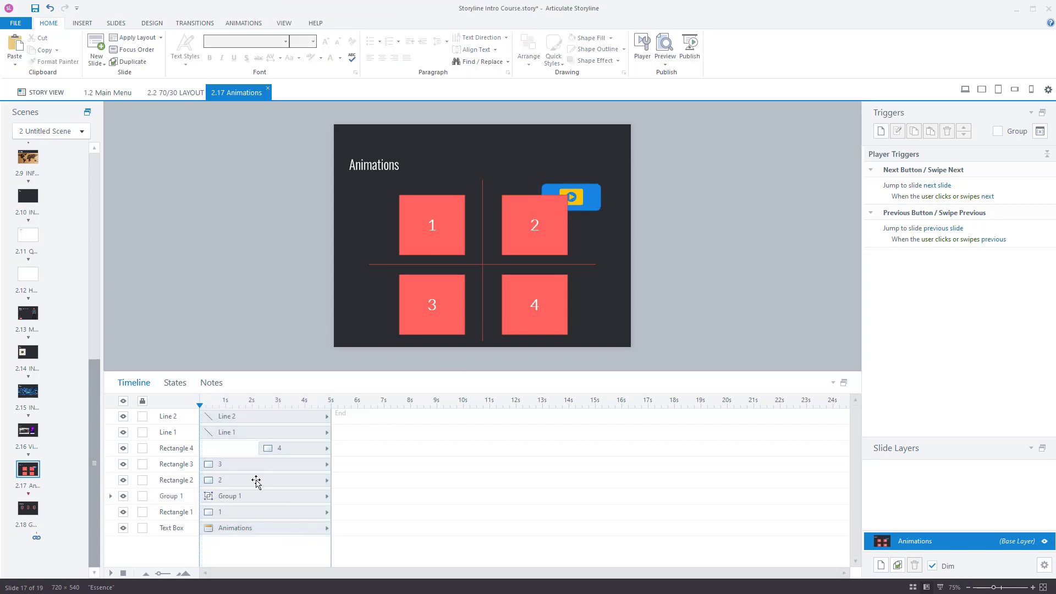
right_click(241, 496)
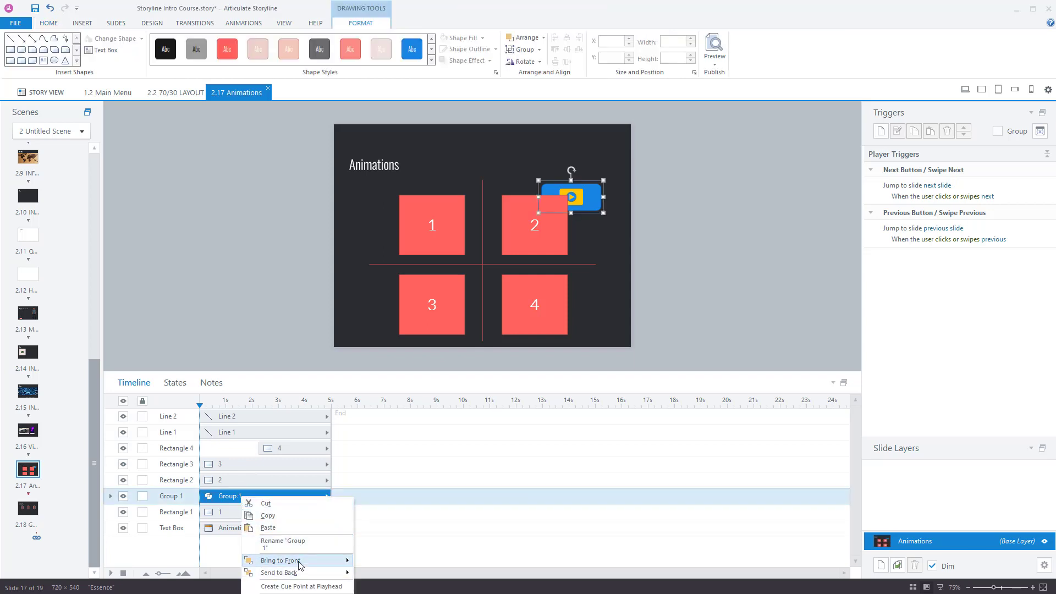
mouse_move(300, 565)
left_click(390, 562)
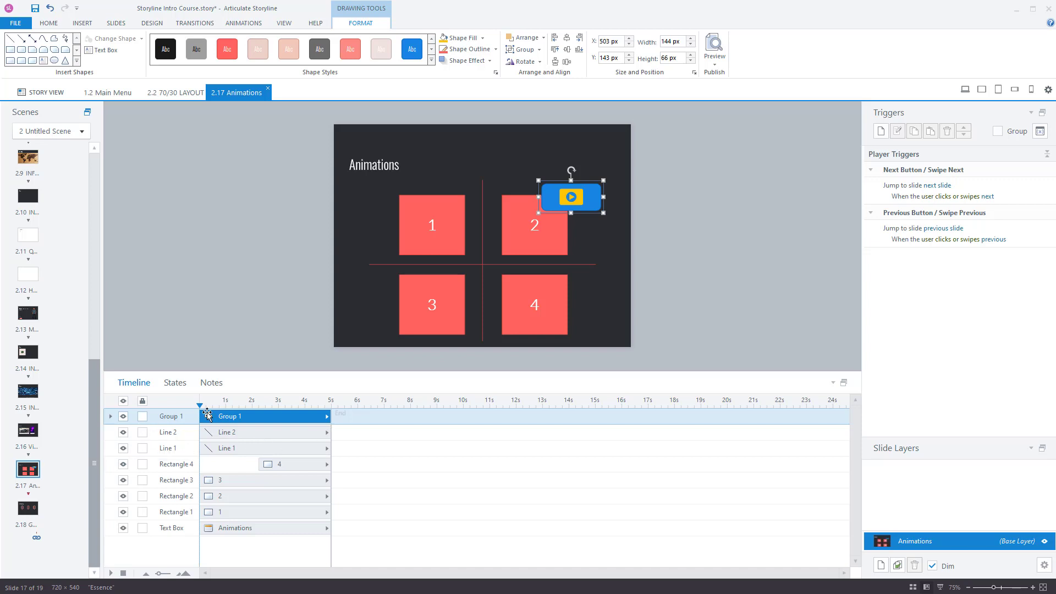
left_click(110, 417)
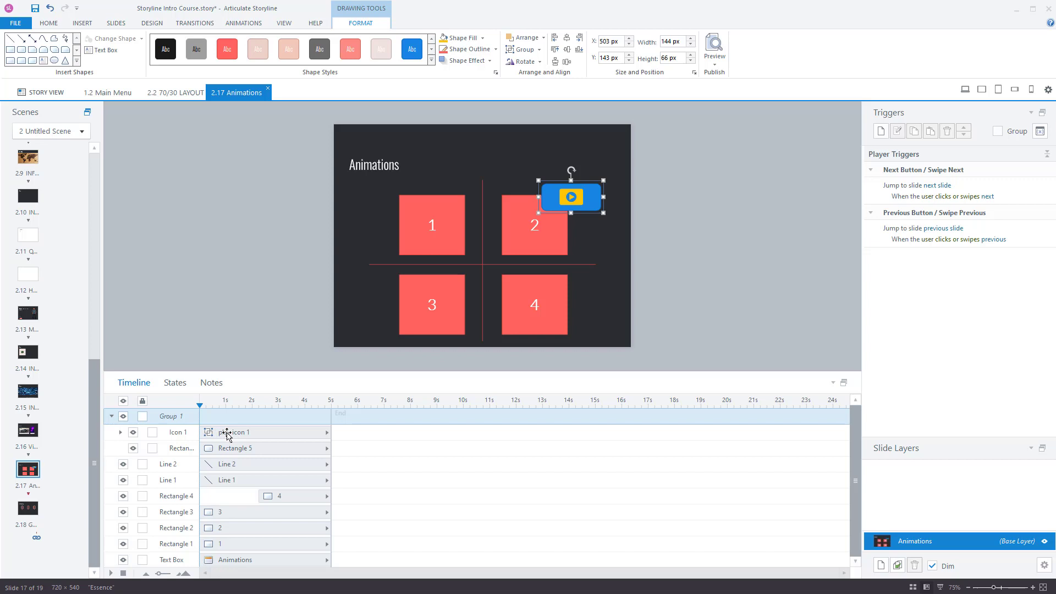
left_click(121, 433)
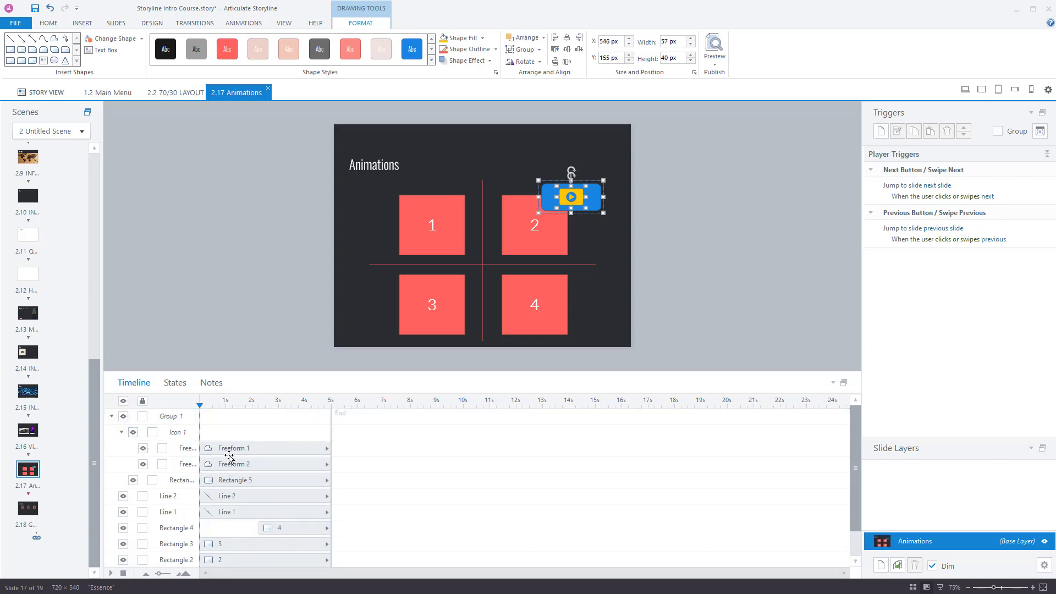
left_click(121, 433)
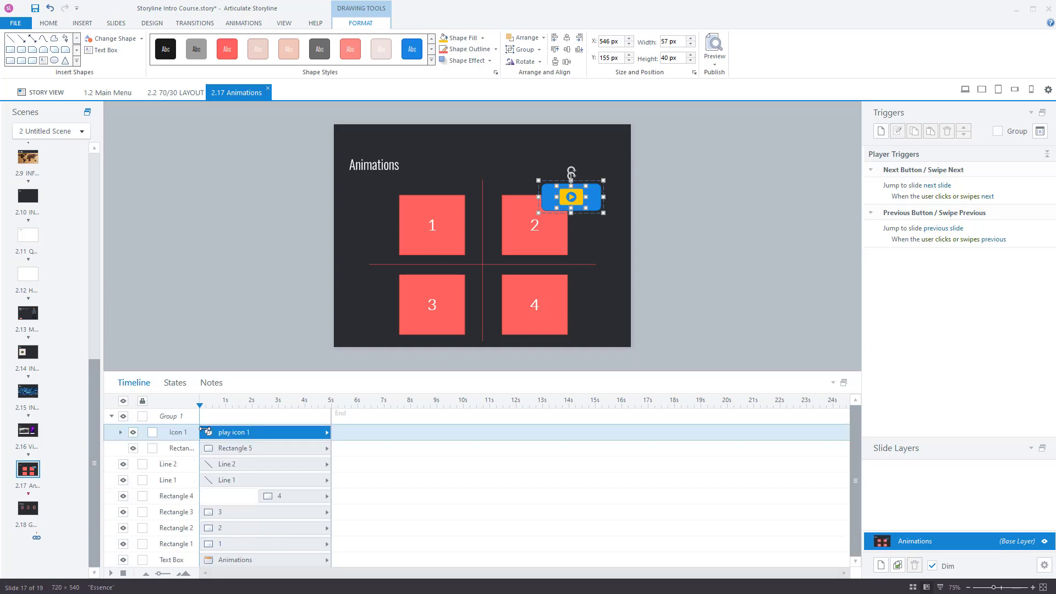
right_click(594, 204)
mouse_move(638, 269)
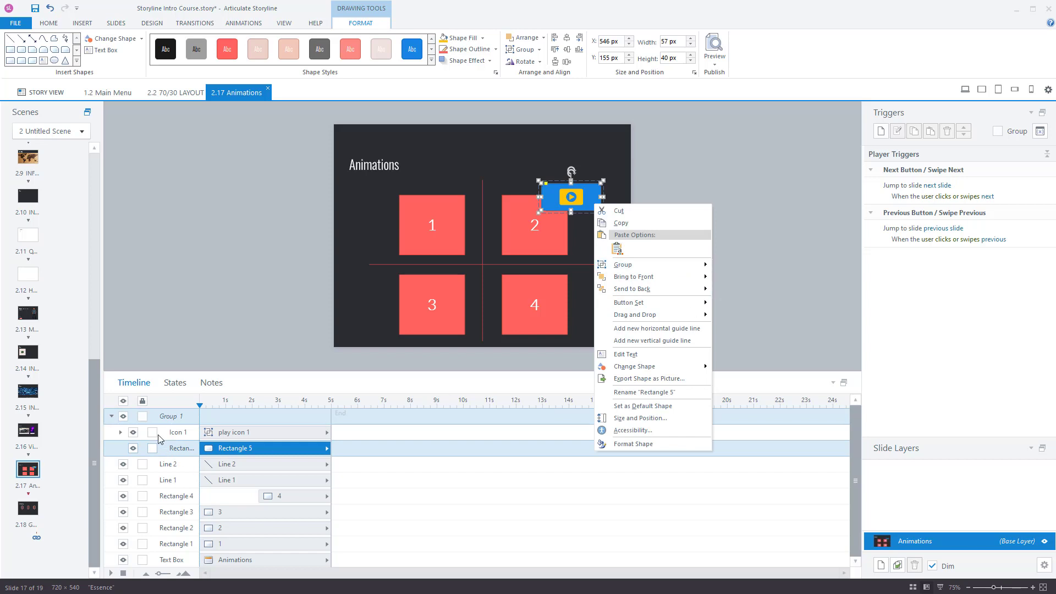
left_click(112, 416)
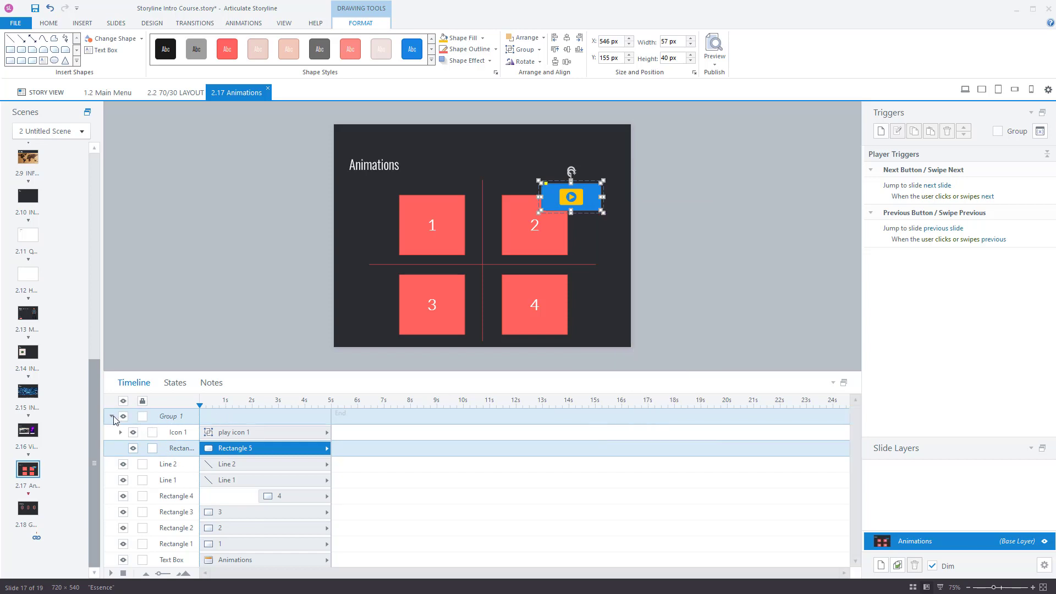
left_click(112, 417)
right_click(223, 417)
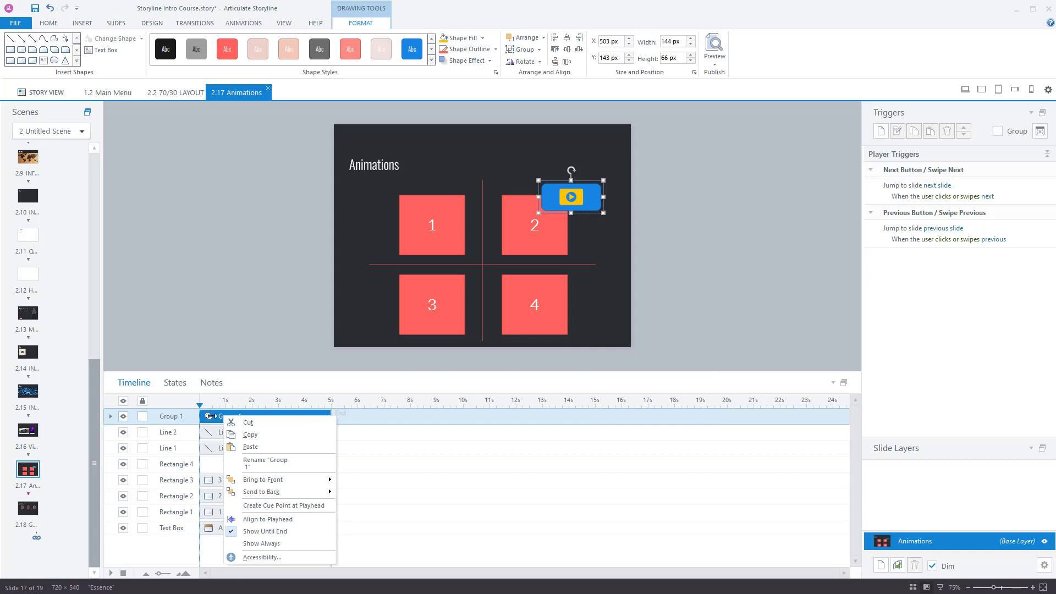
Hide the play-button group on the slide with its timeline eye icon.
left_click(195, 351)
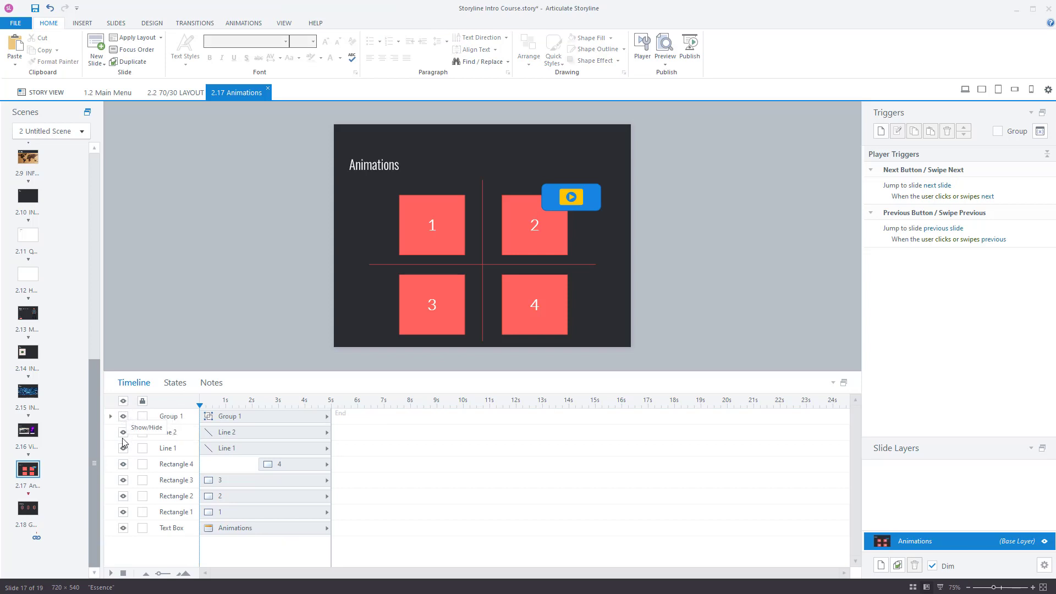
left_click(582, 204)
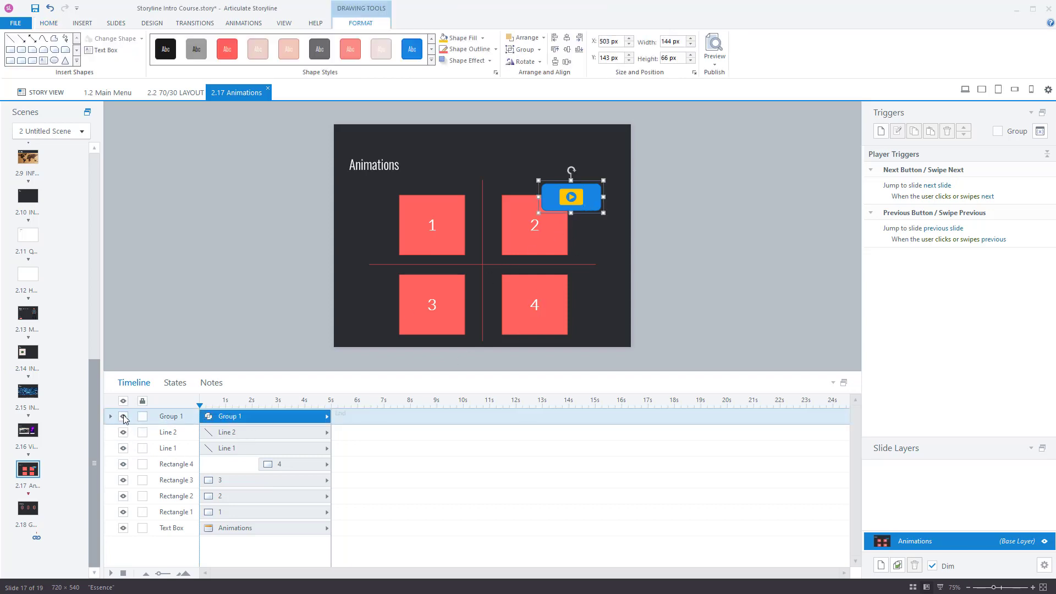
left_click(124, 417)
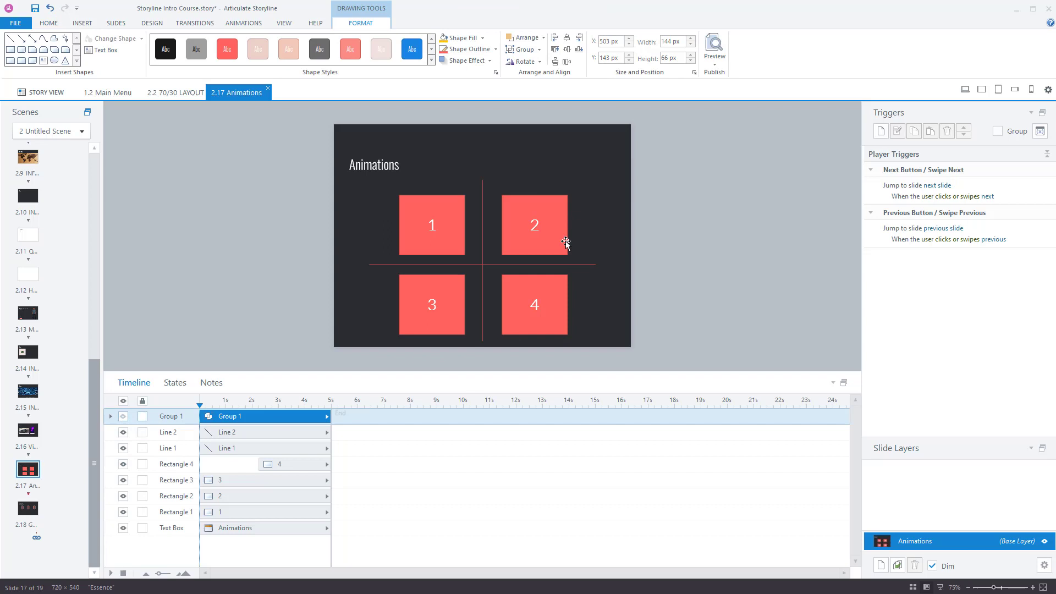
left_click(669, 261)
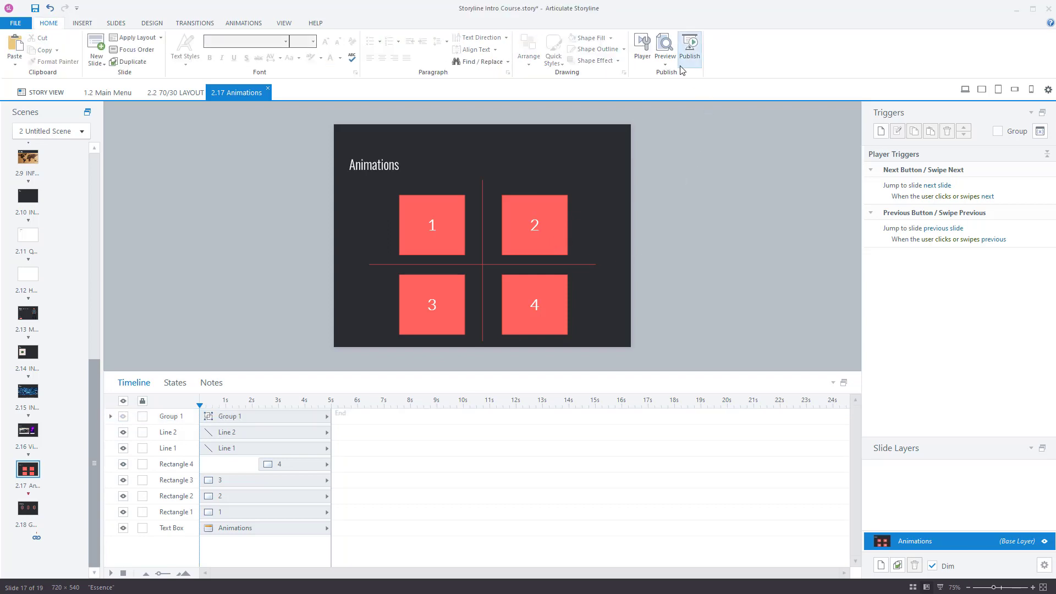
Preview the slide, then close the preview to return to editing.
left_click(665, 61)
left_click(688, 79)
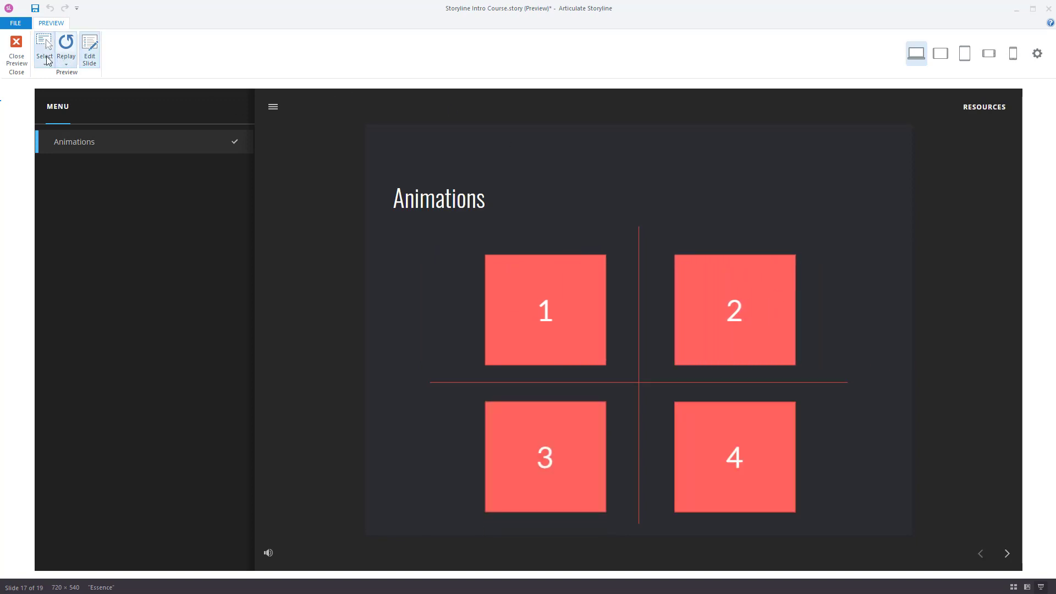
left_click(17, 48)
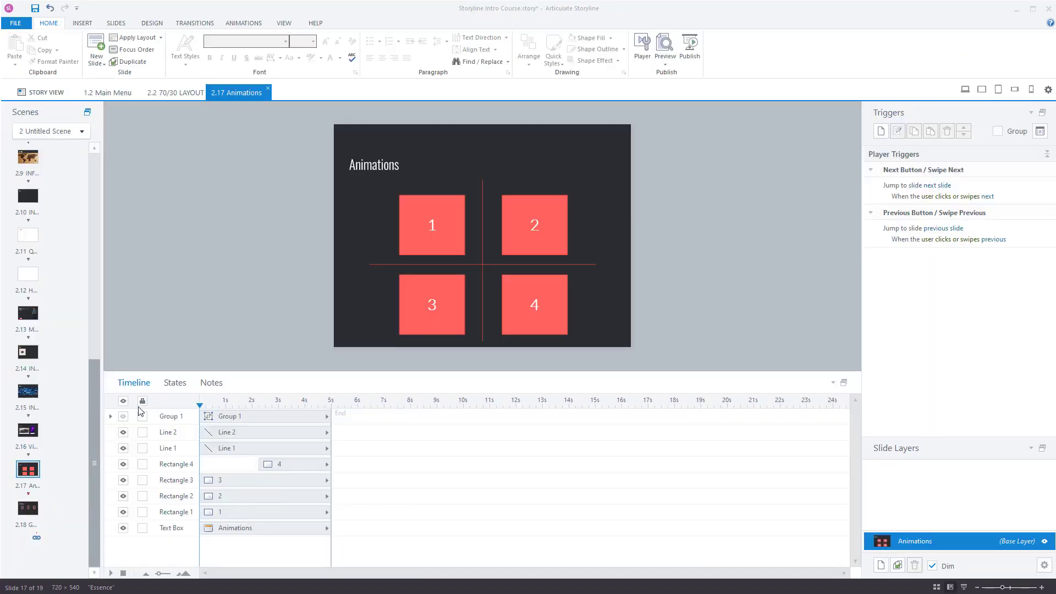
Show the play-button group, hide the lines, squares and title one by one, then restore the title.
left_click(124, 419)
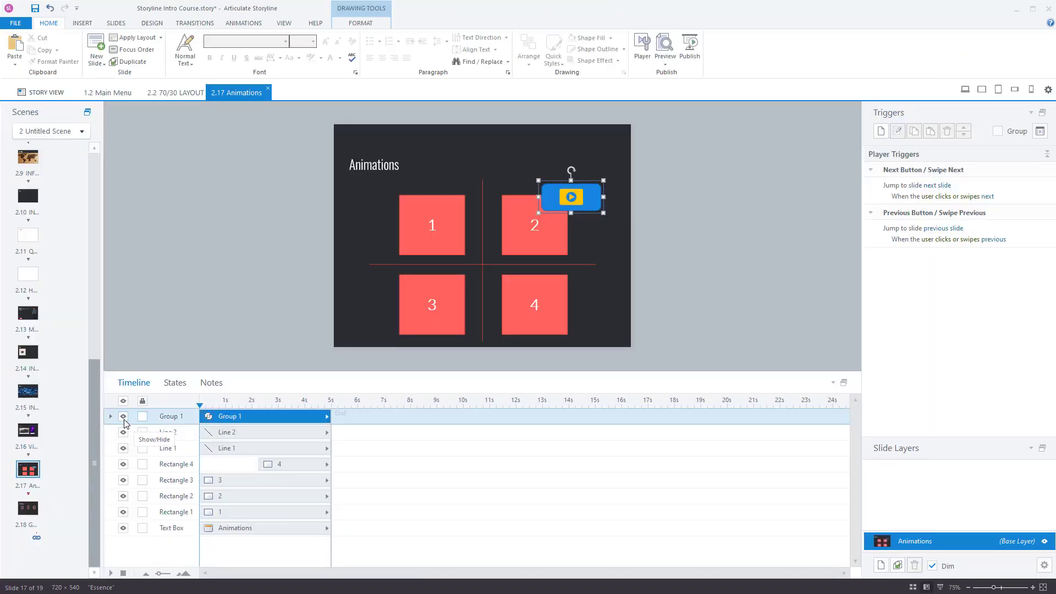
left_click(123, 432)
left_click(123, 448)
left_click(123, 464)
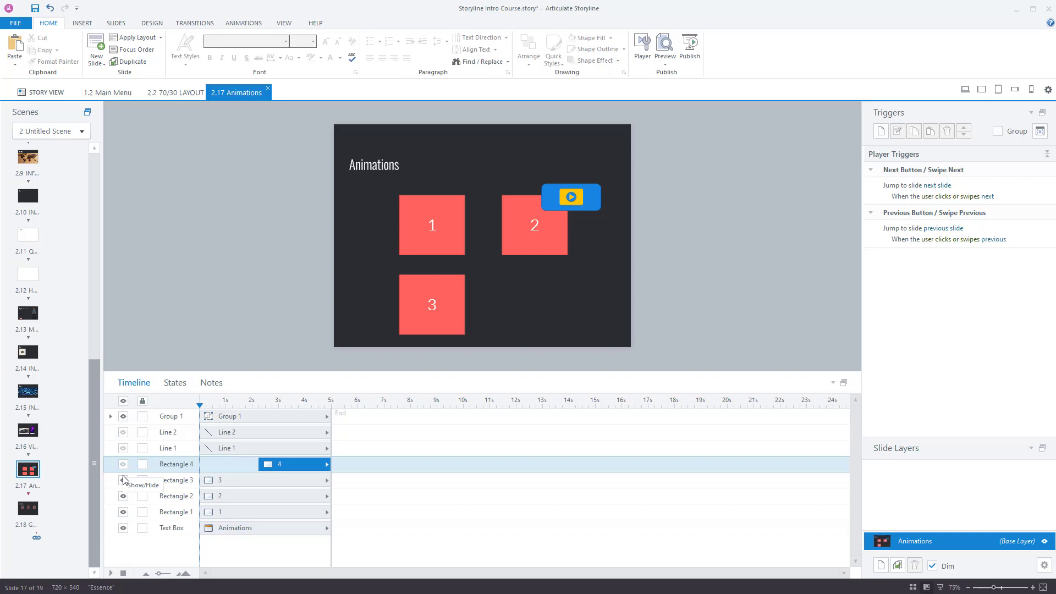
left_click(123, 480)
left_click(123, 496)
left_click(123, 511)
left_click(123, 527)
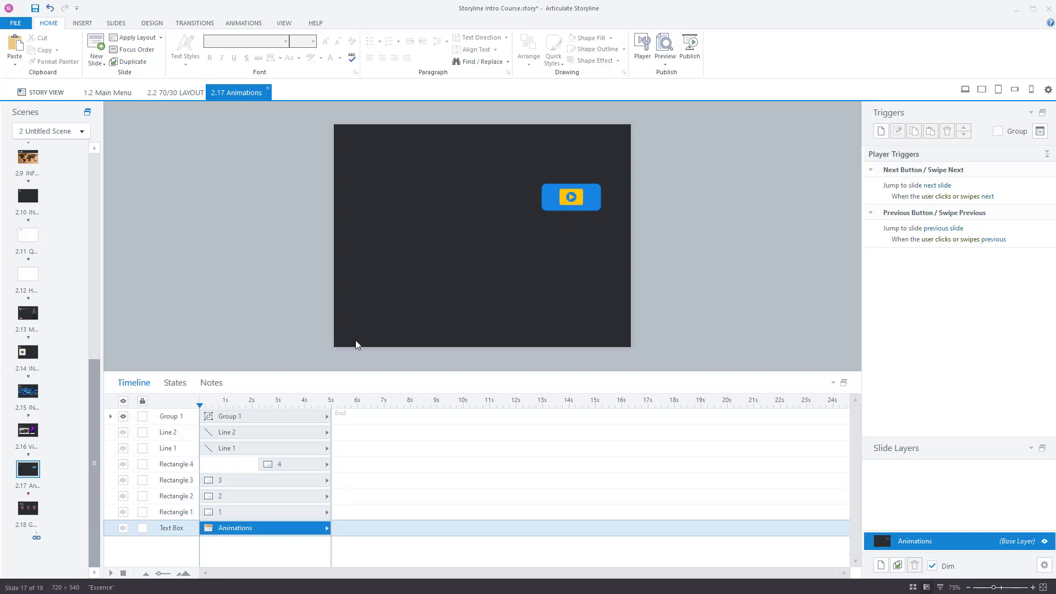
left_click(123, 527)
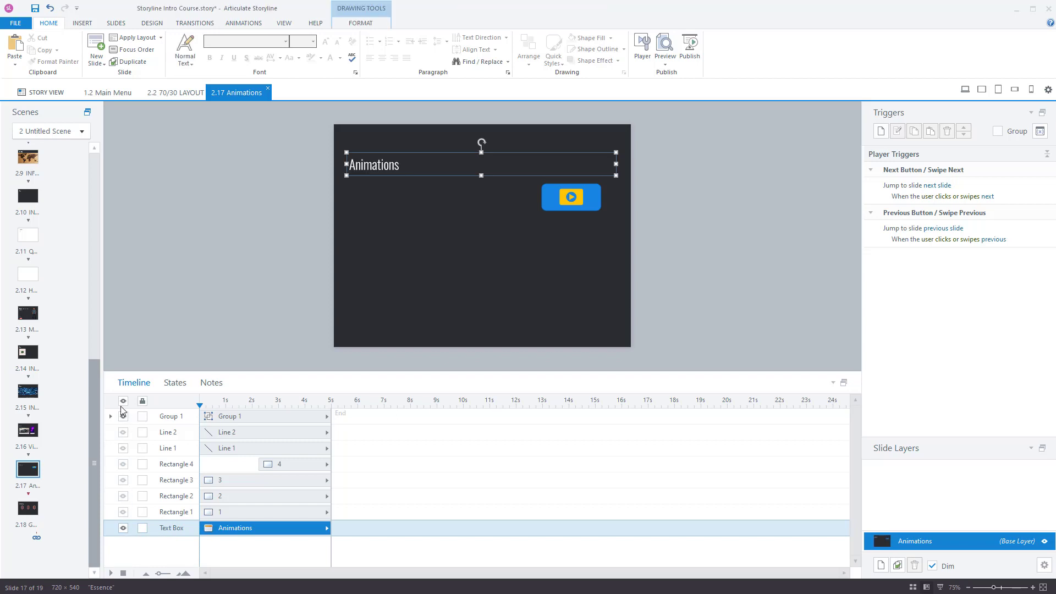
Toggle Show/Hide All repeatedly, leaving every slide object visible.
left_click(123, 400)
left_click(123, 401)
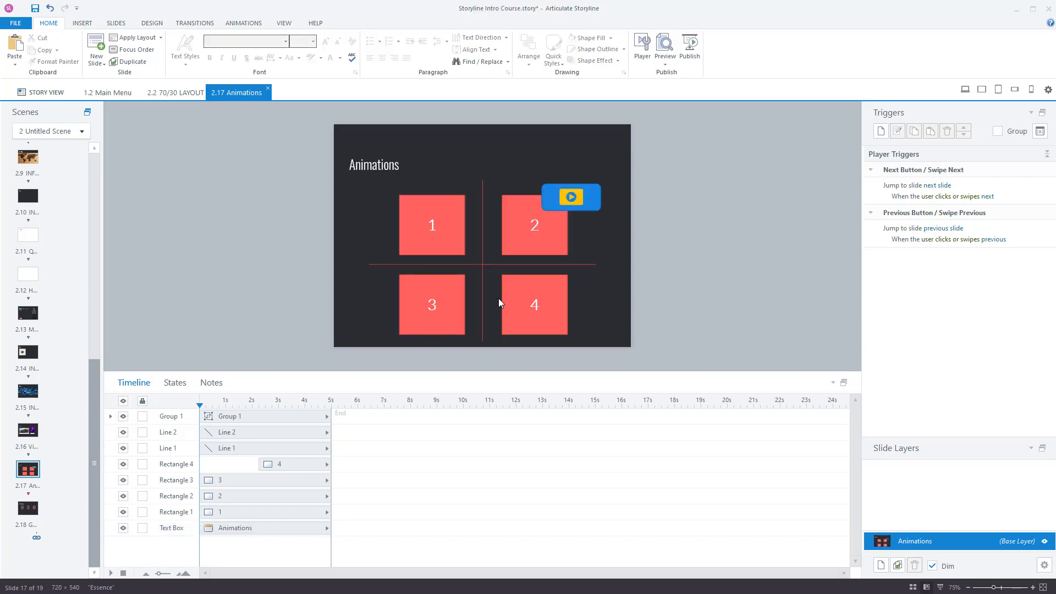
left_click(123, 401)
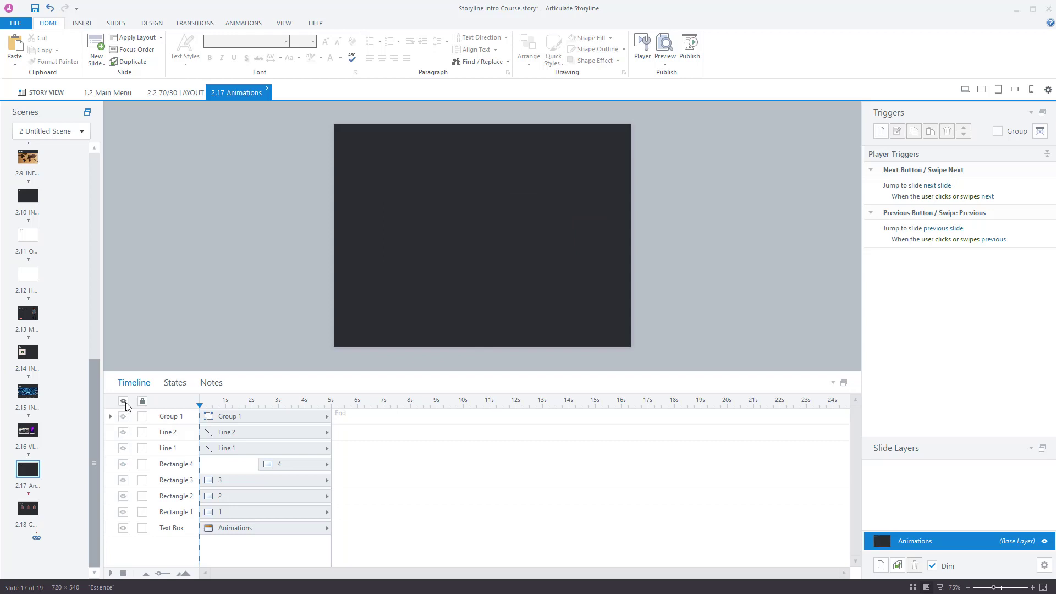
left_click(124, 402)
left_click(123, 401)
left_click(124, 401)
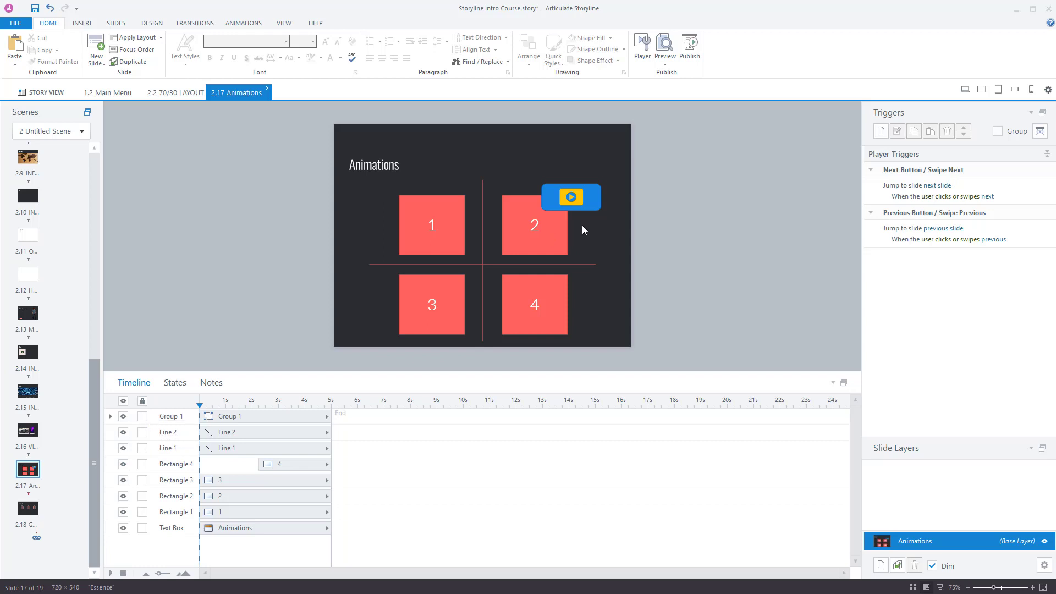
Nudge the play-button group over square 2's corner and lock it.
mouse_move(587, 211)
left_mouse_down()
mouse_move(553, 179)
mouse_move(571, 173)
mouse_move(582, 214)
left_mouse_up()
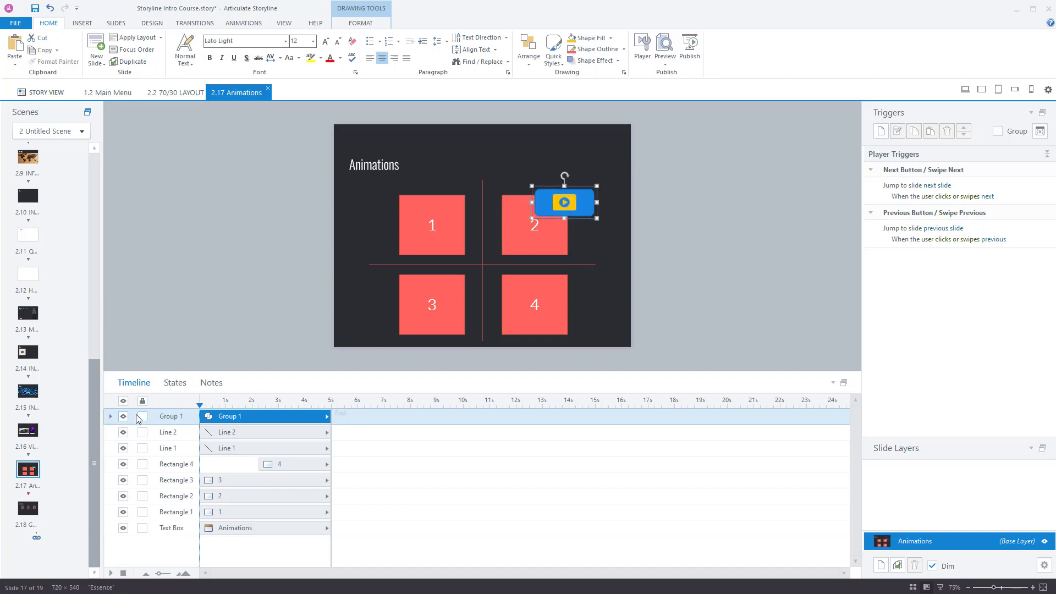
left_click(141, 416)
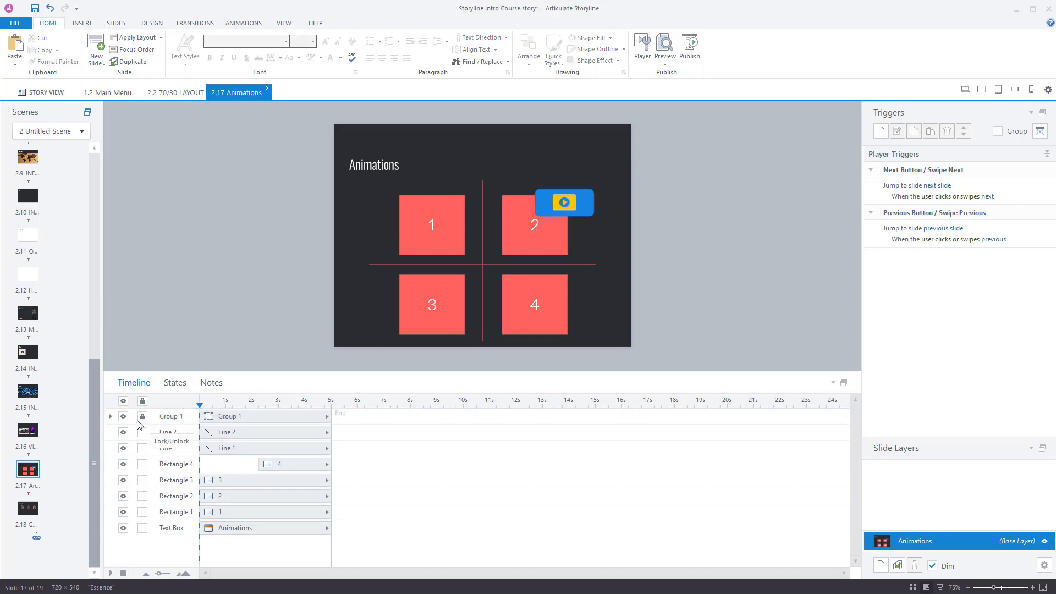
Test dragging square 2, undo the move with Ctrl+Z, then unlock the play-button group.
left_click(584, 209)
left_click_drag(602, 250, 544, 203)
key("ctrl+z")
left_click(143, 417)
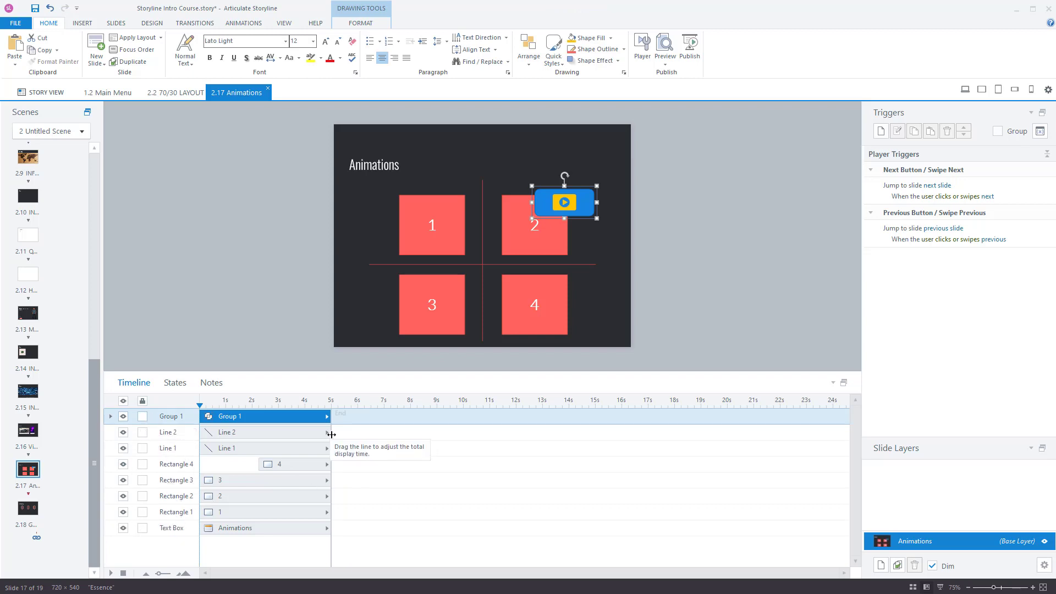
Drag the timeline's End marker from 5 seconds out to about 10 seconds.
left_click_drag(331, 435, 465, 448)
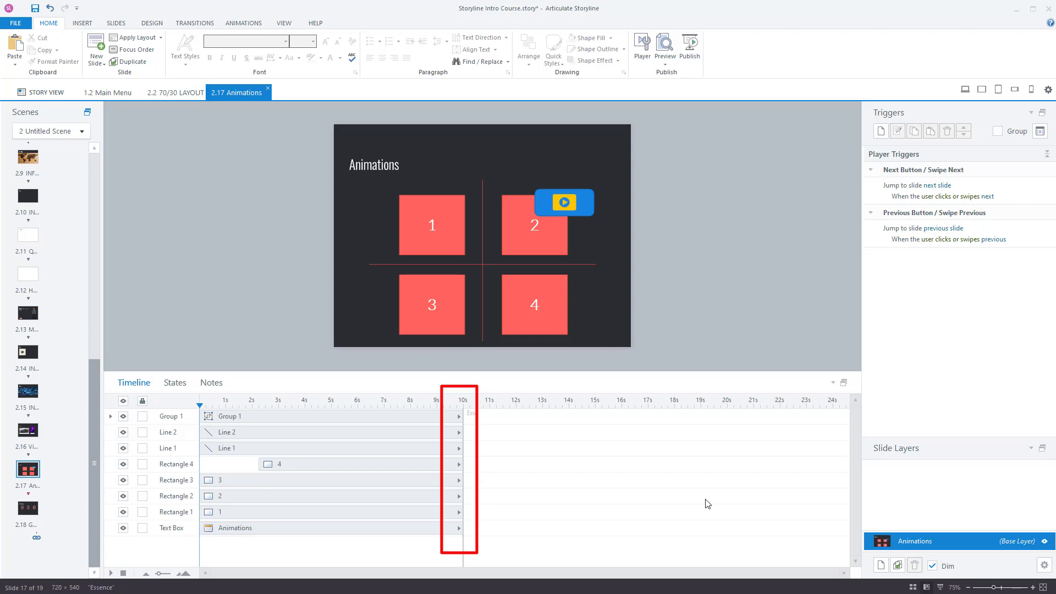
left_click(55, 93)
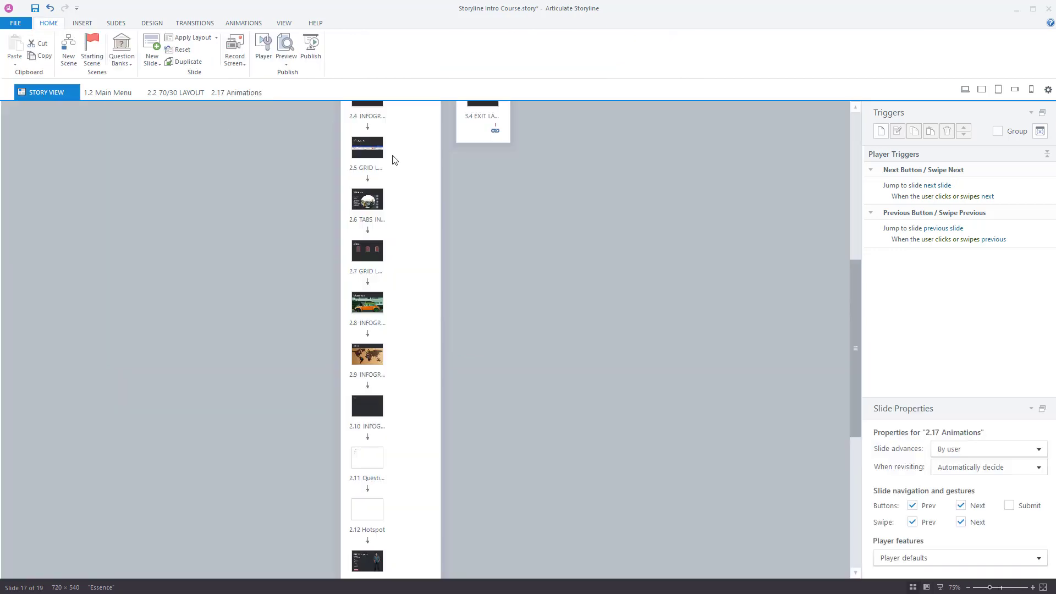
left_click(1004, 450)
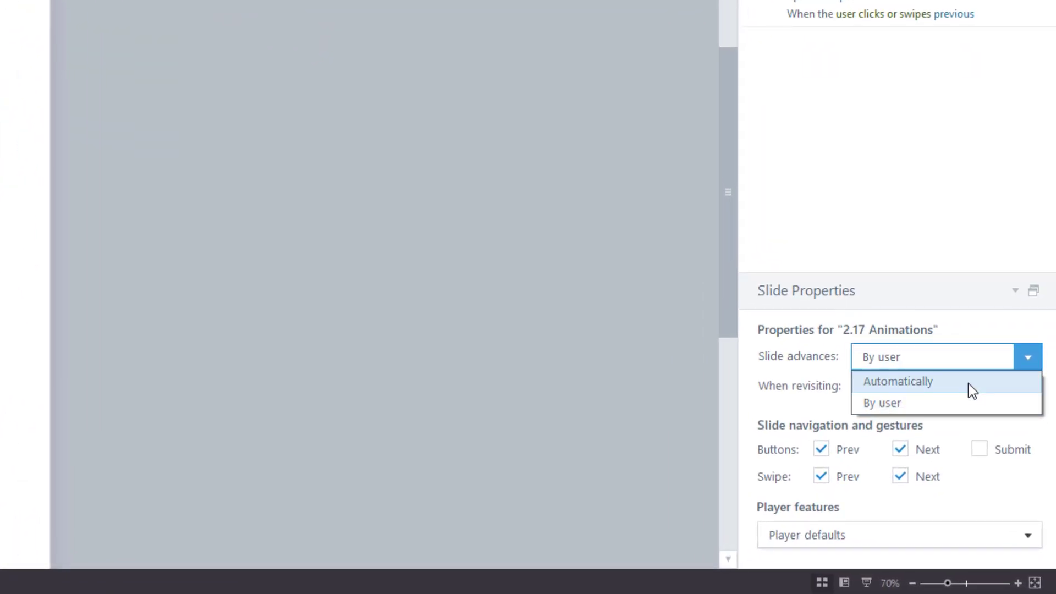
left_click(466, 368)
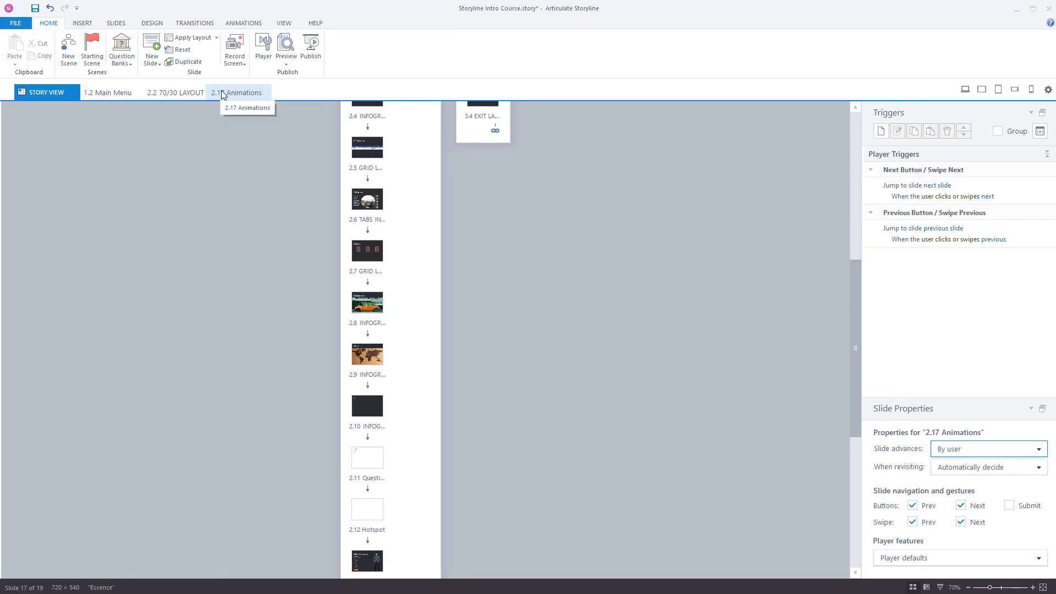
left_click(222, 94)
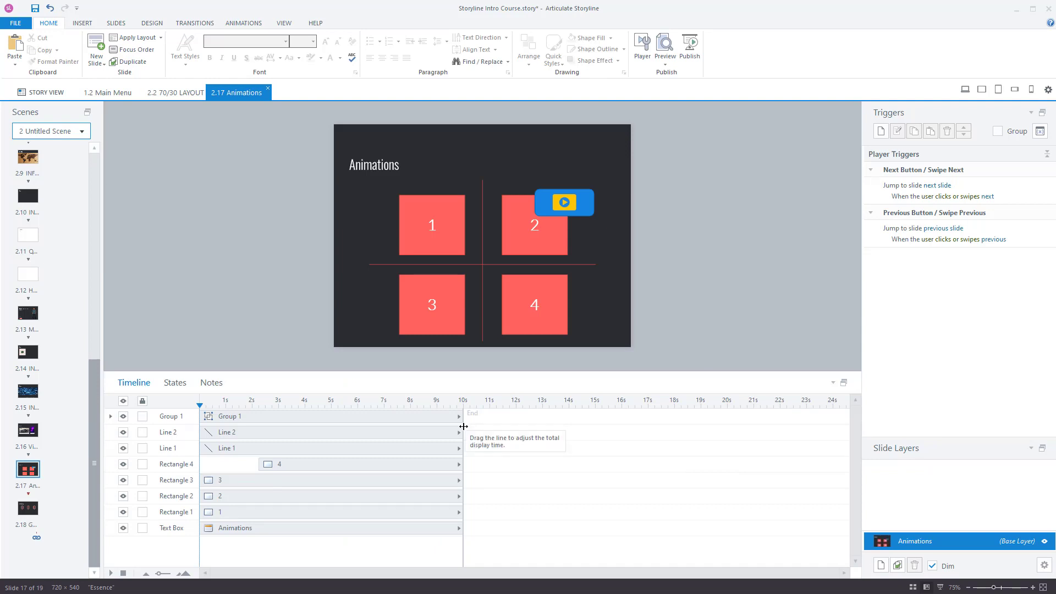
Shorten the timeline to ~6.6 s, turn off Show Until End for square 4, then extend it to ~11 s.
left_click_drag(463, 426, 371, 450)
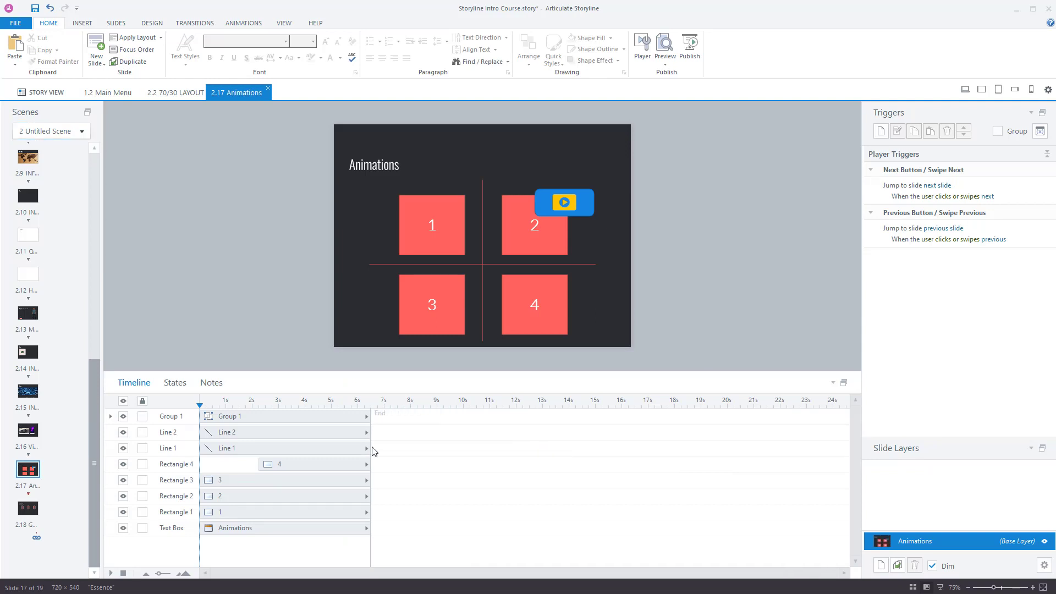
left_click(358, 464)
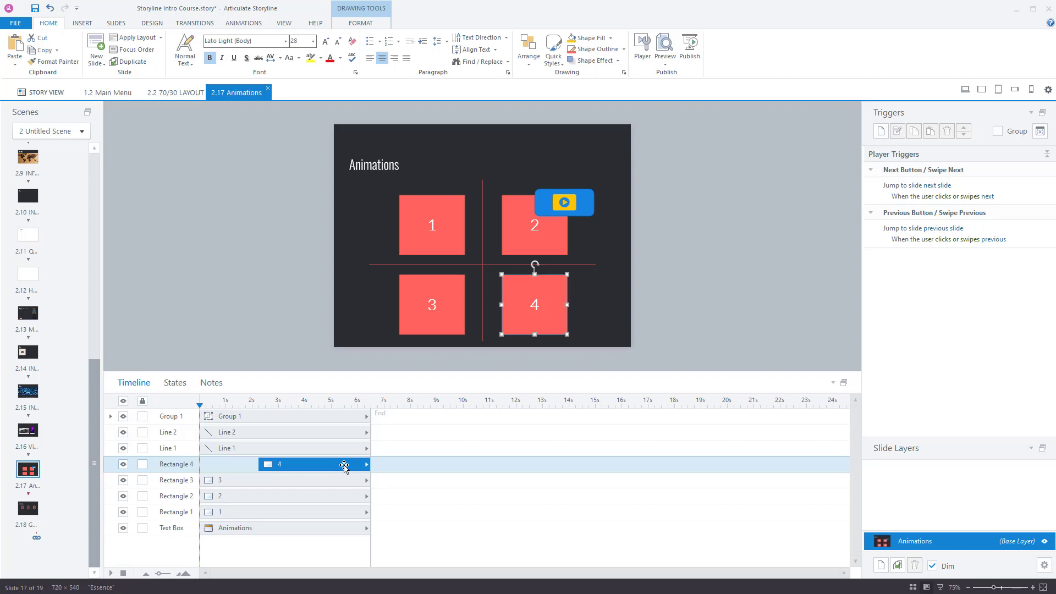
right_click(349, 466)
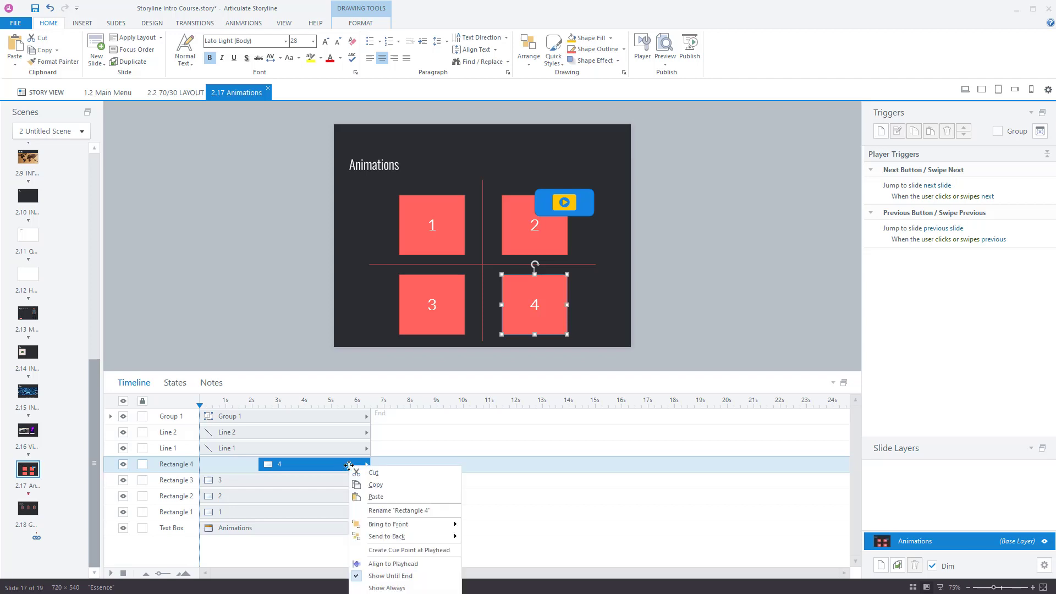
left_click(420, 576)
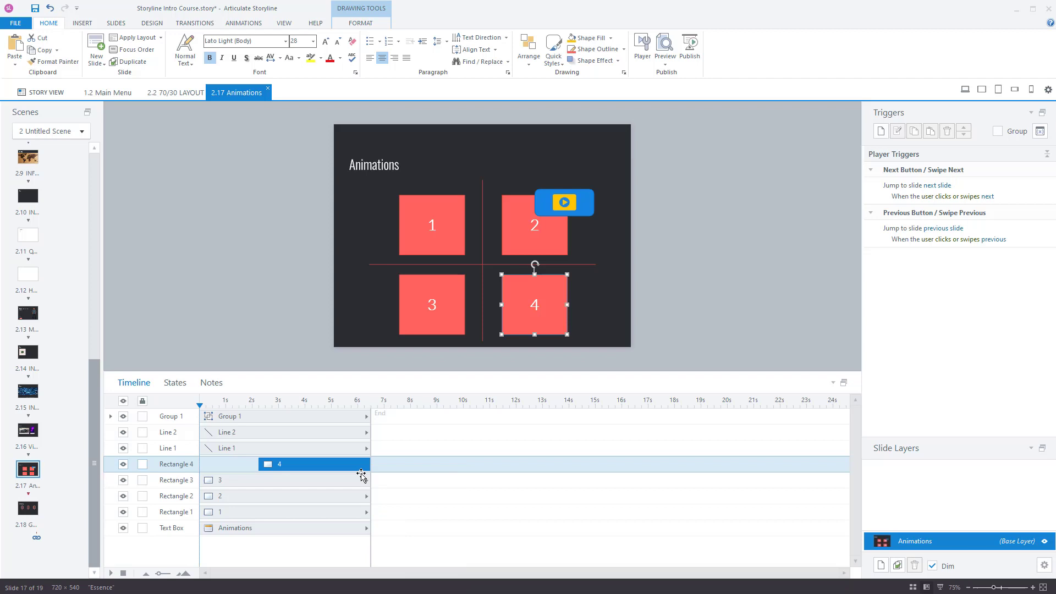
left_click_drag(370, 465, 496, 460)
left_click(363, 448)
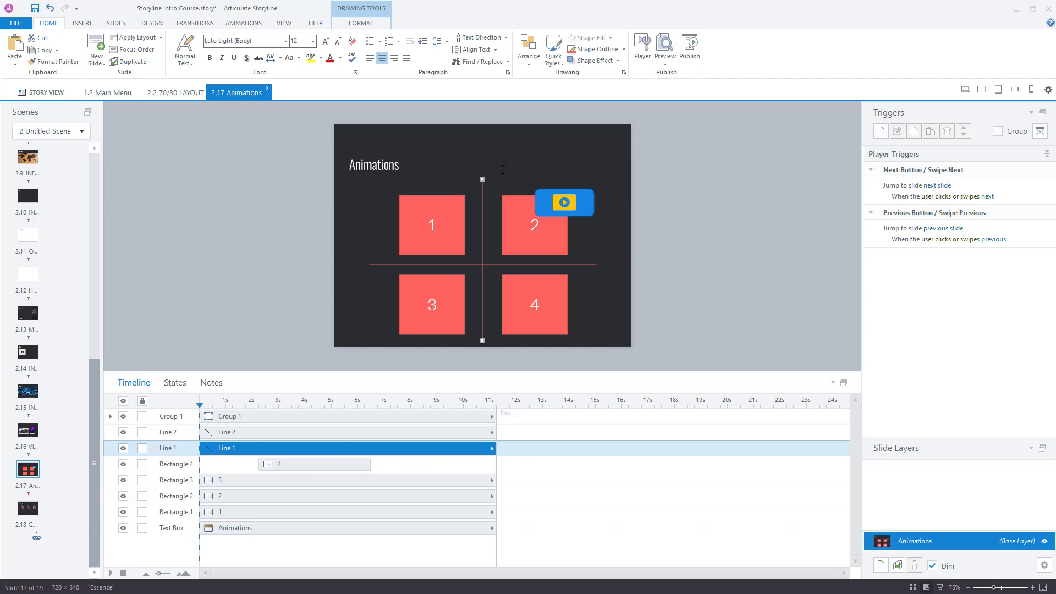
Turn off Show Until End for Line 1, end it near 4 seconds, and preview this slide.
right_click(461, 448)
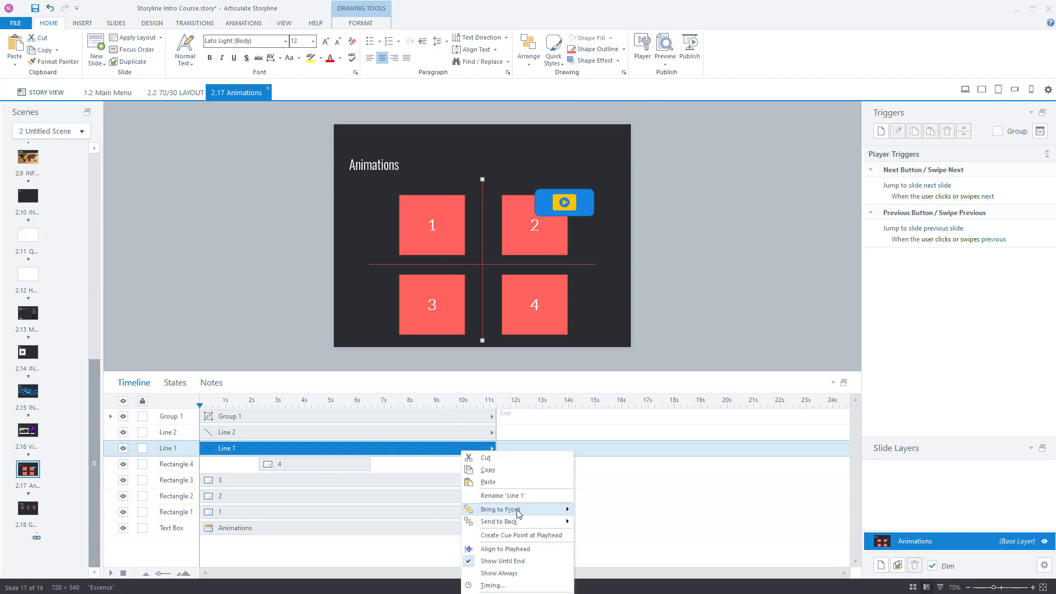
left_click(518, 561)
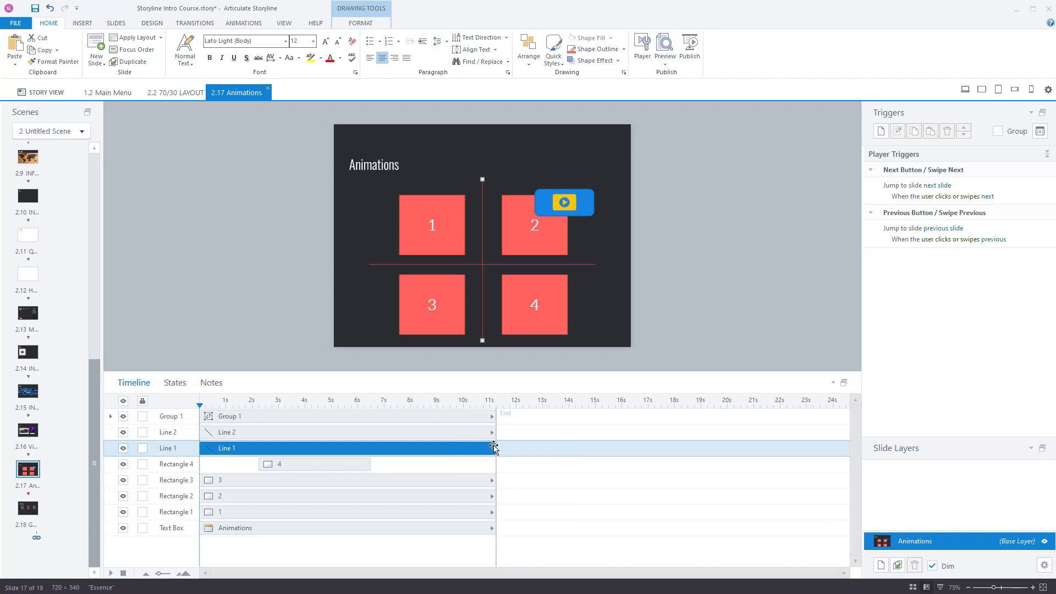
left_click_drag(494, 447, 296, 445)
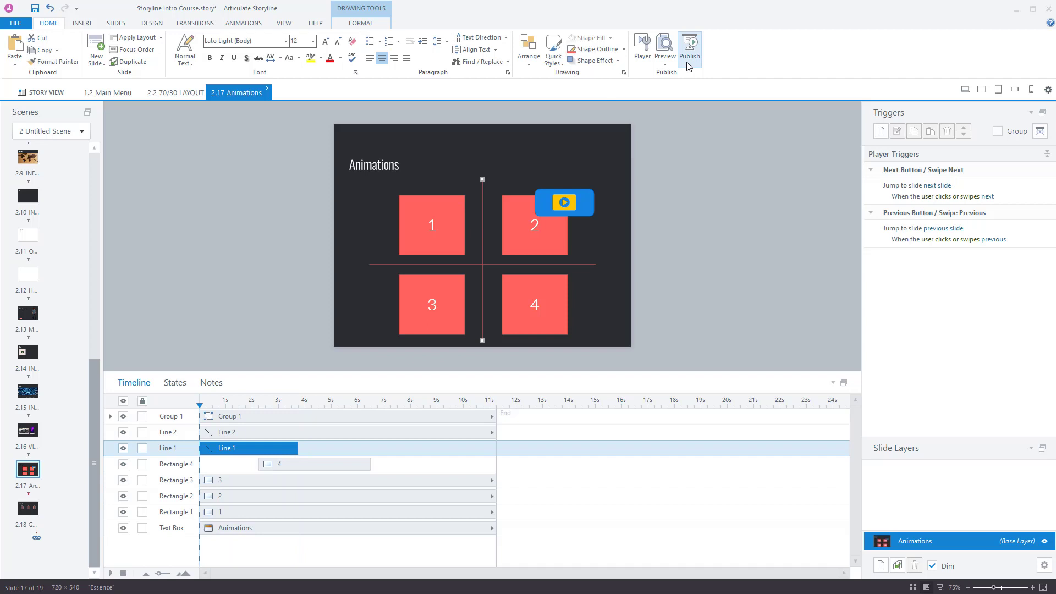
left_click(665, 60)
left_click(681, 80)
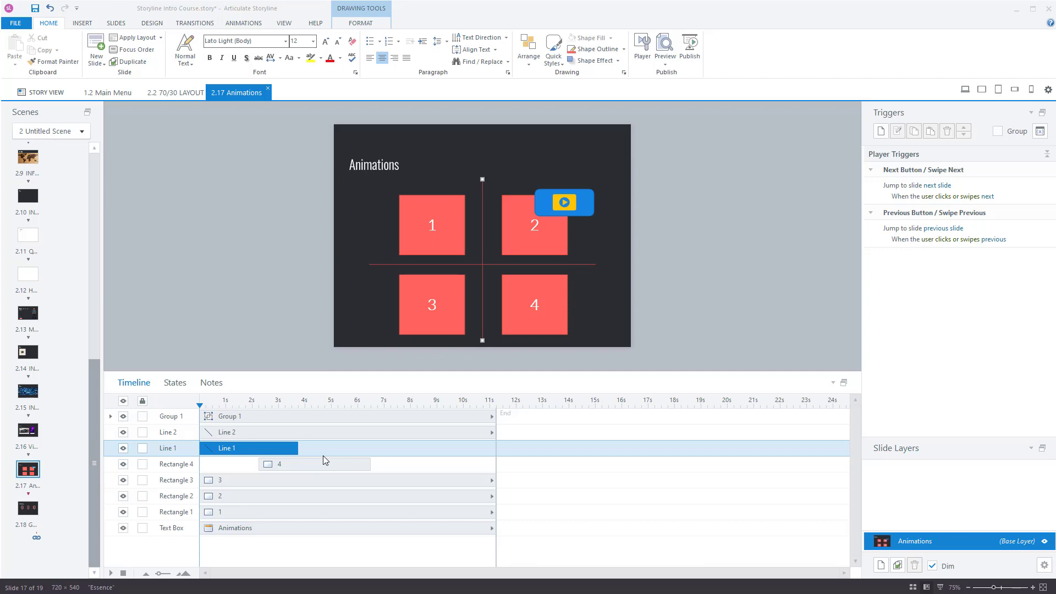
Set Line 1 and Rectangle 4 to Show Always and shorten the timeline to about 8.7 seconds.
right_click(291, 452)
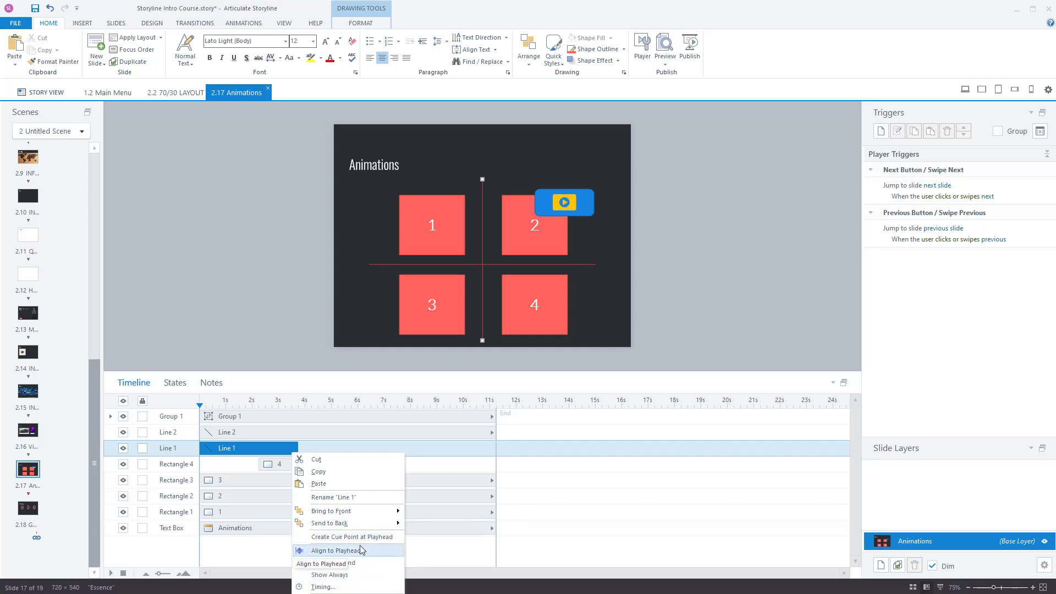
left_click(336, 575)
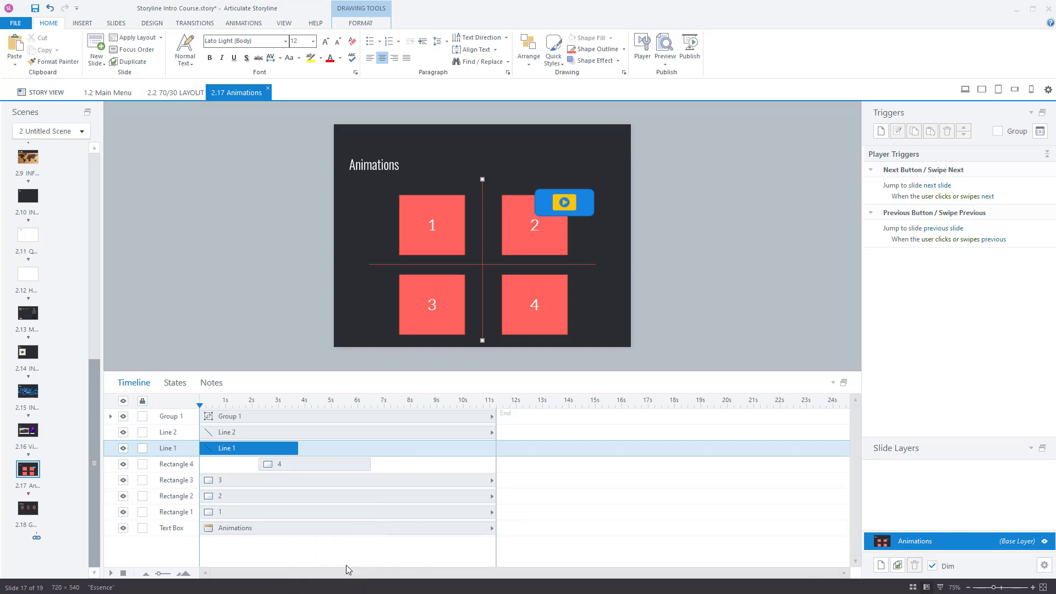
left_click(301, 463)
right_click(302, 463)
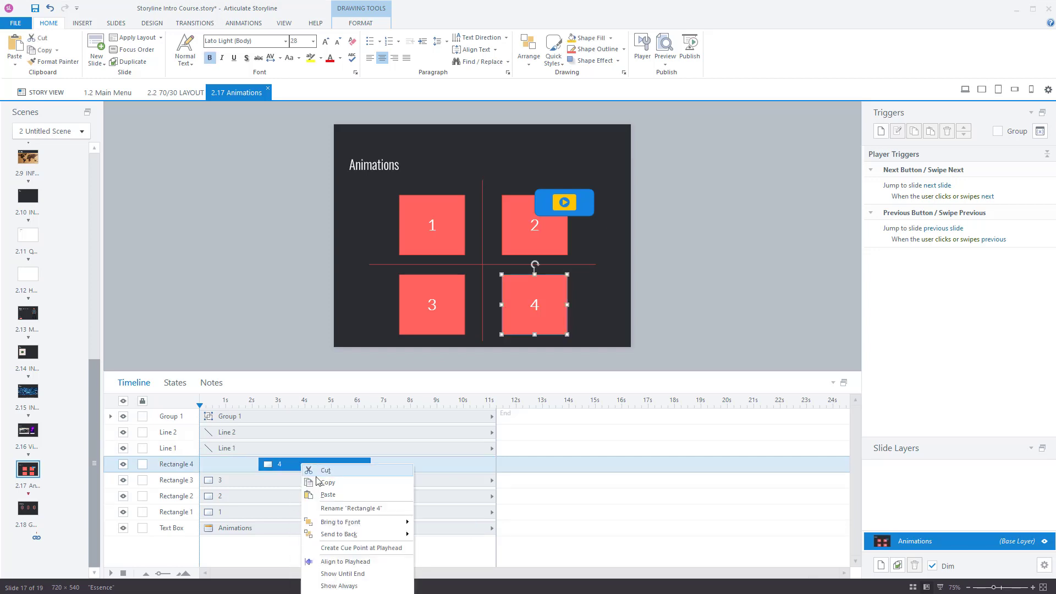
left_click(363, 570)
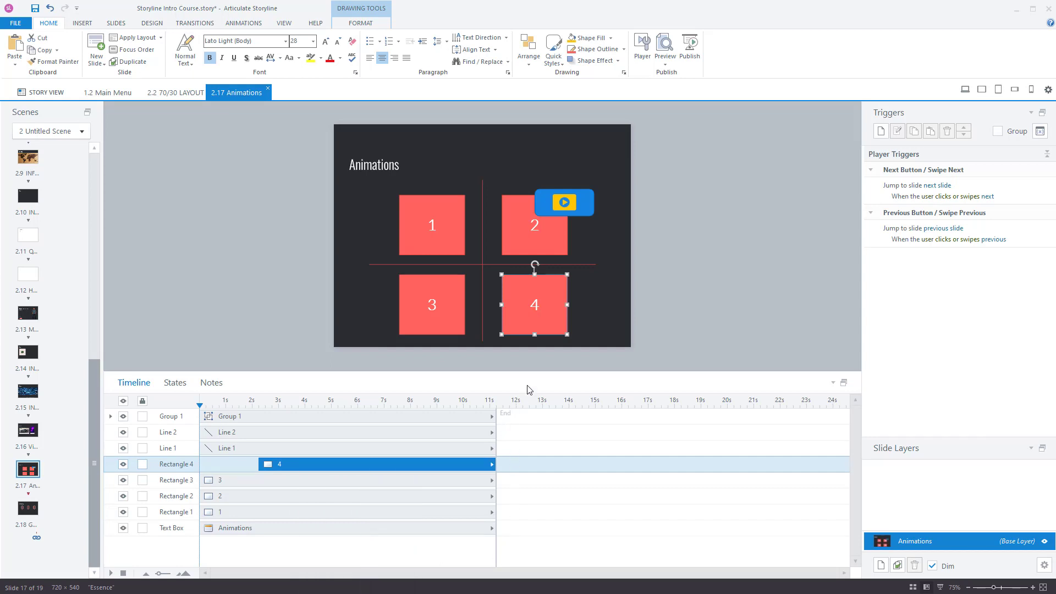
mouse_move(501, 446)
left_mouse_down()
mouse_move(394, 447)
mouse_move(456, 447)
mouse_move(423, 446)
mouse_move(446, 447)
left_mouse_up()
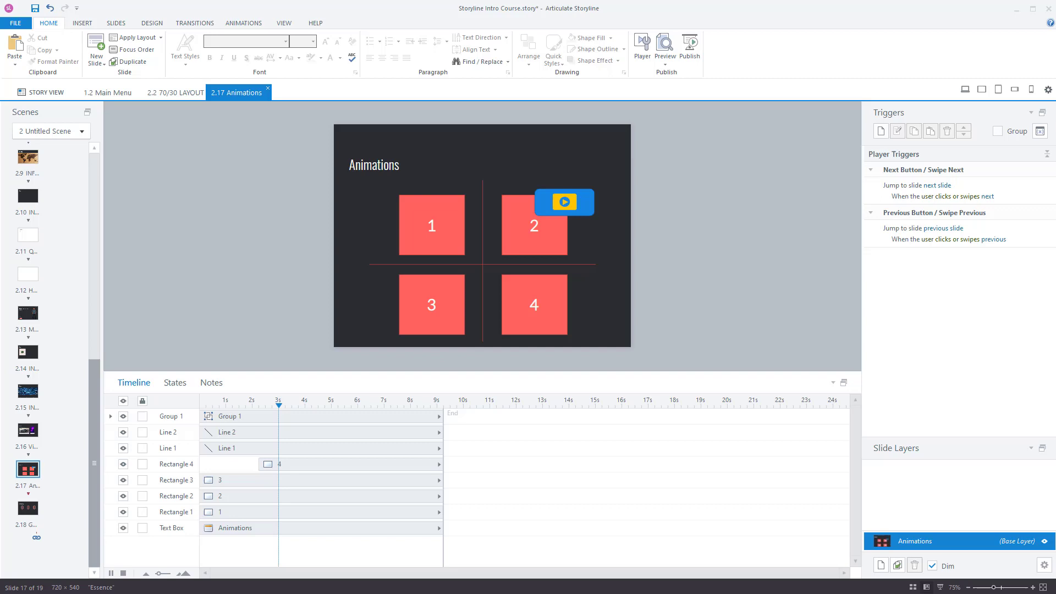
left_click(123, 574)
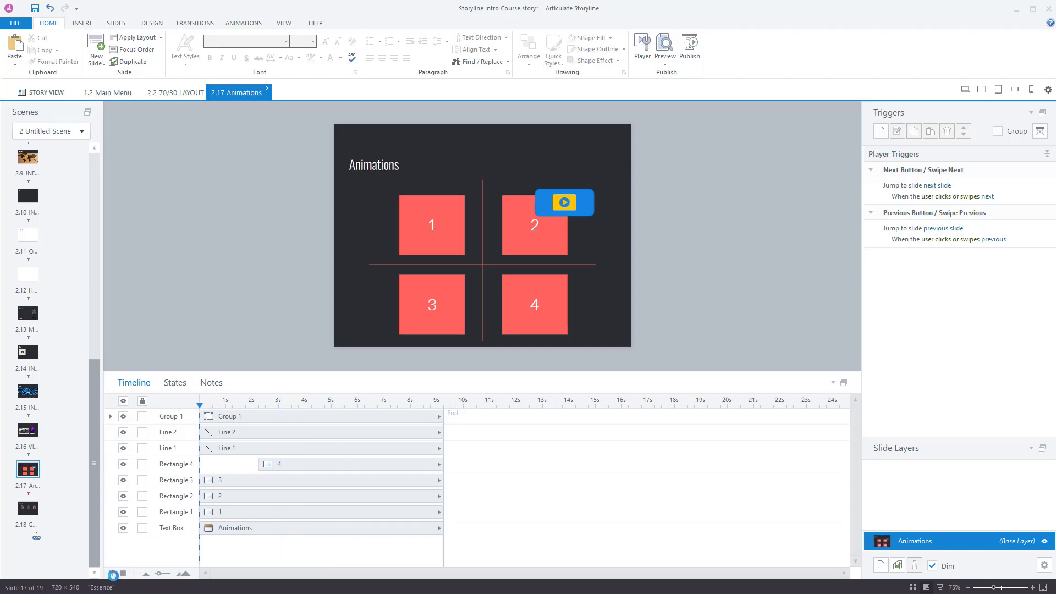
key("space")
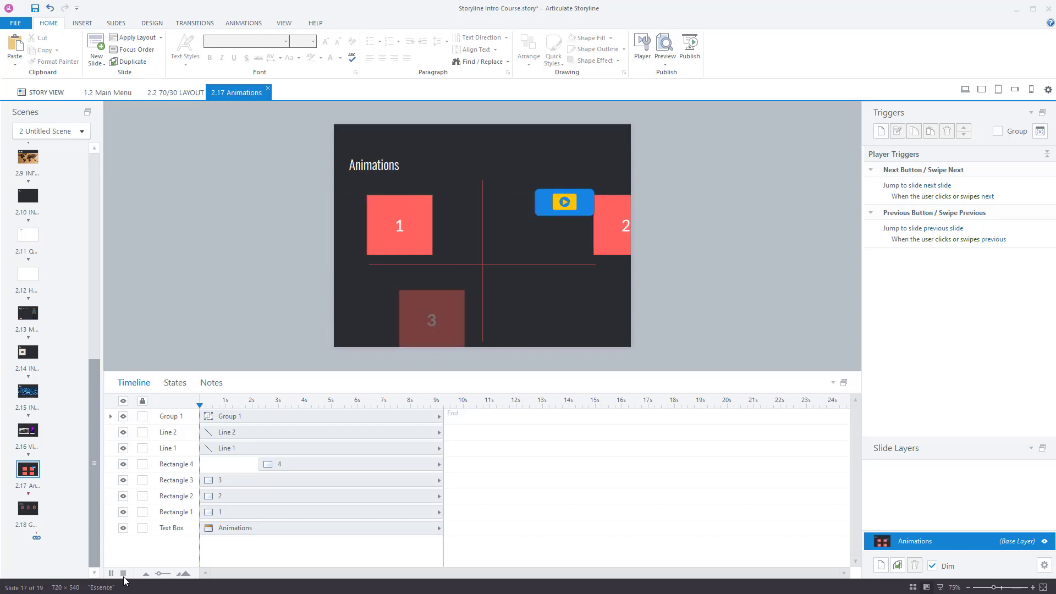
left_click(124, 574)
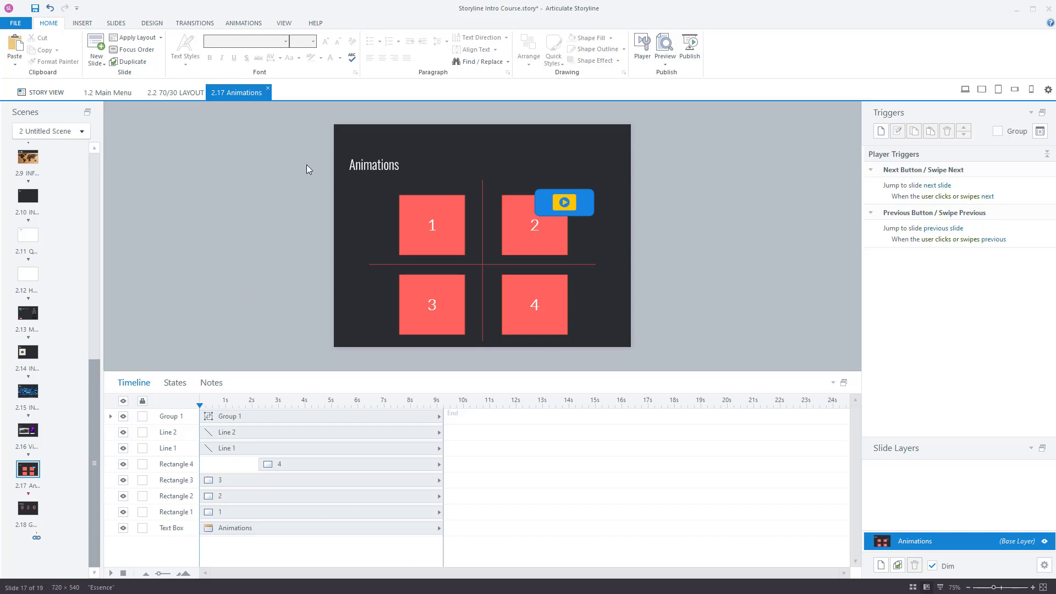
Draw a Snip Same Side Corner Rectangle over square 1 from the Insert Shape gallery.
left_click(82, 23)
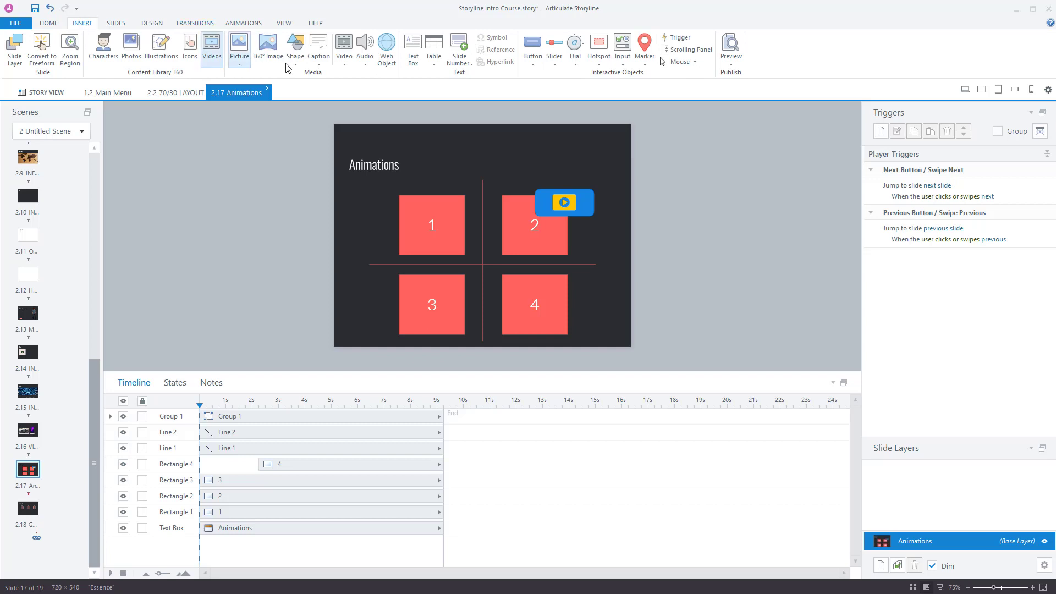
left_click(300, 49)
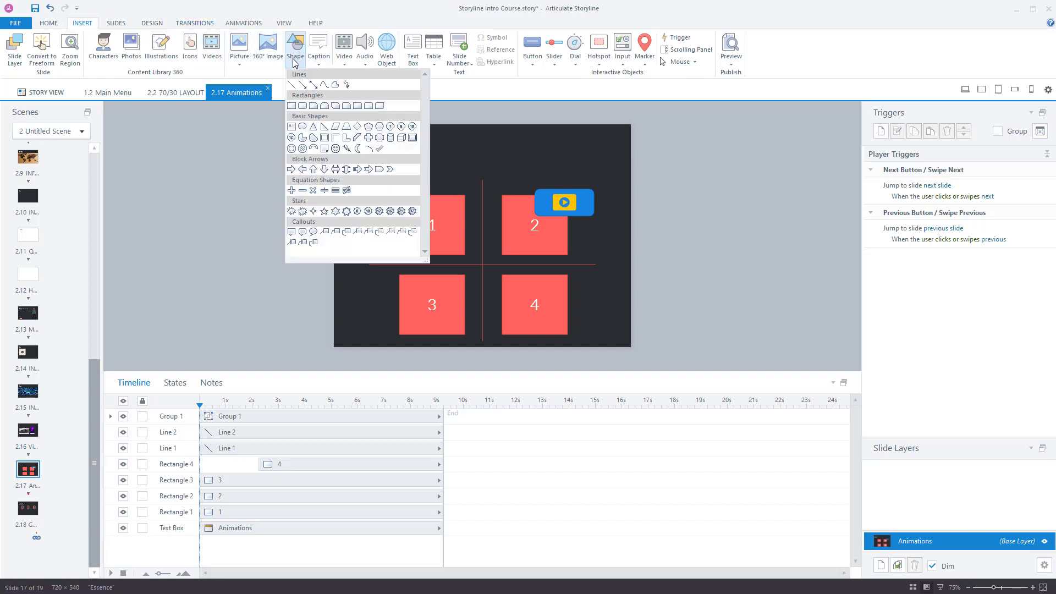
left_click(328, 106)
left_click_drag(340, 199, 437, 287)
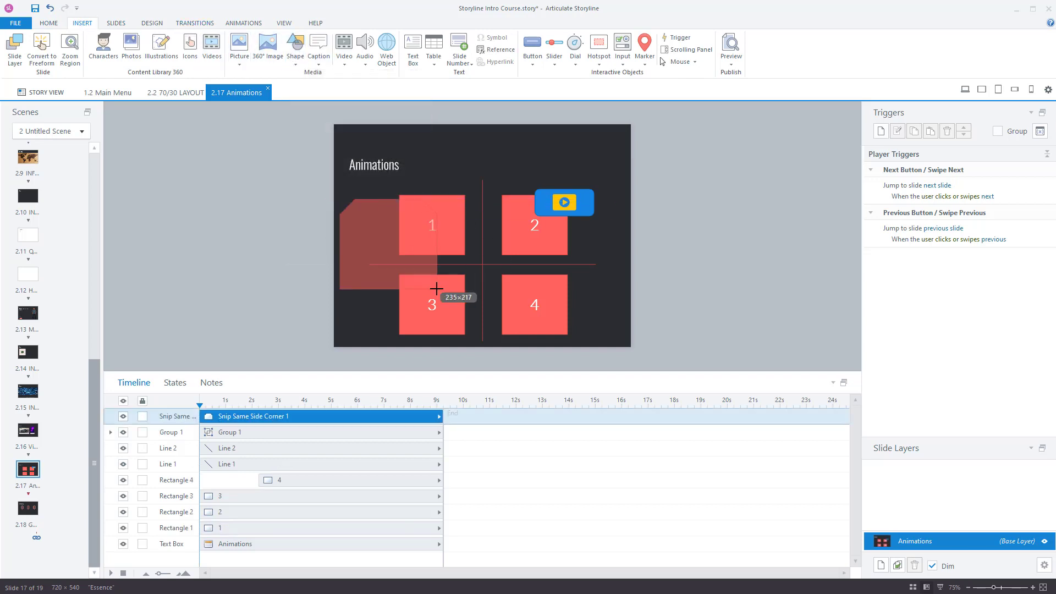
Alternate selecting Group 1 and Snip Same Side Corner 1 in the timeline, ending on the shape.
left_click(264, 435)
left_click(270, 419)
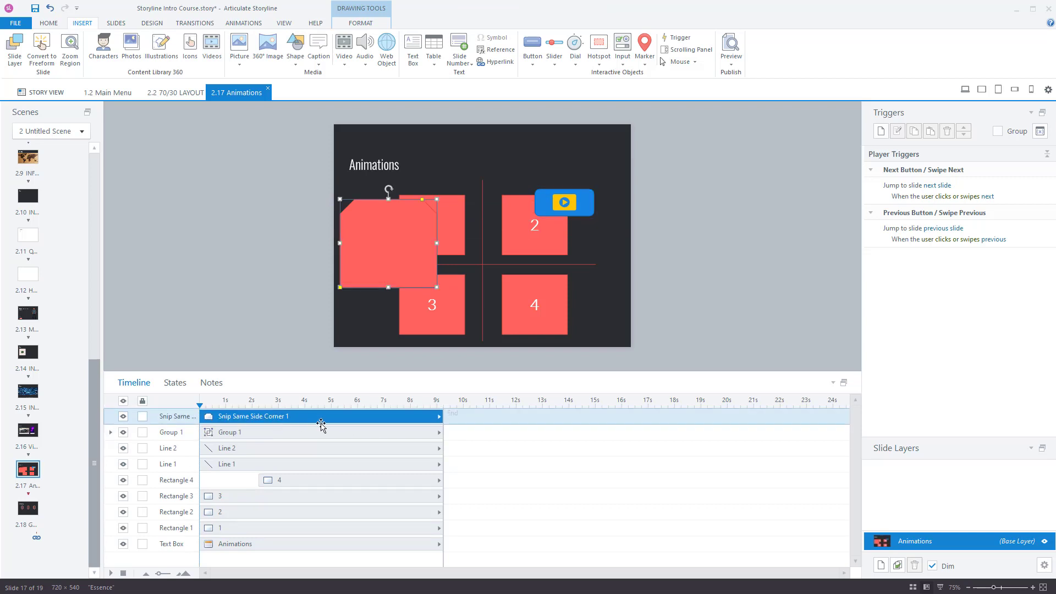
left_click(257, 432)
left_click(259, 416)
left_click(267, 435)
left_click(375, 256)
left_click(842, 382)
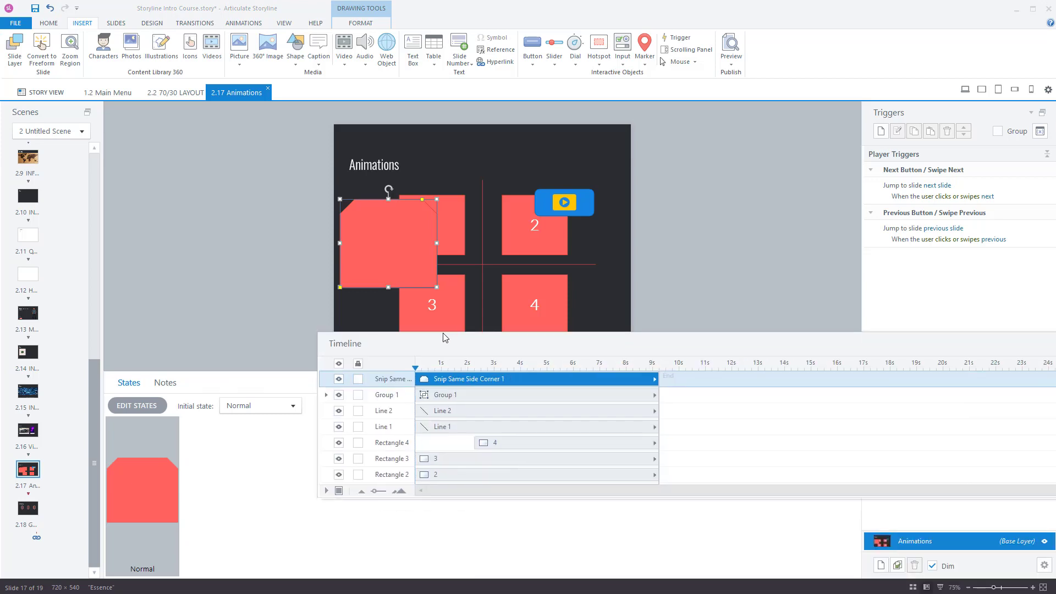
left_click_drag(477, 341, 296, 275)
left_click_drag(398, 275, 356, 292)
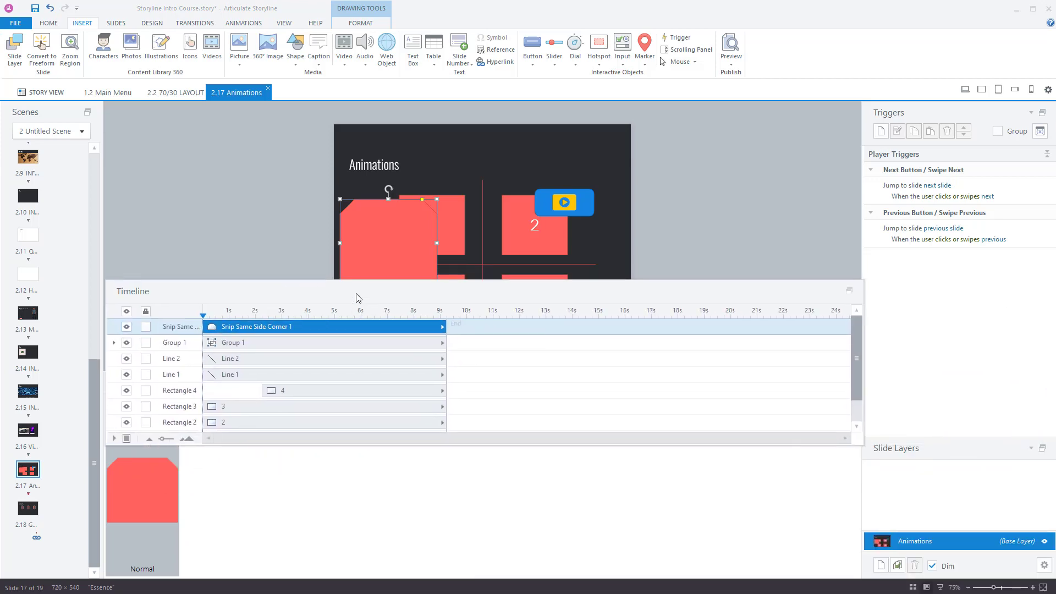
left_click_drag(702, 298, 694, 233)
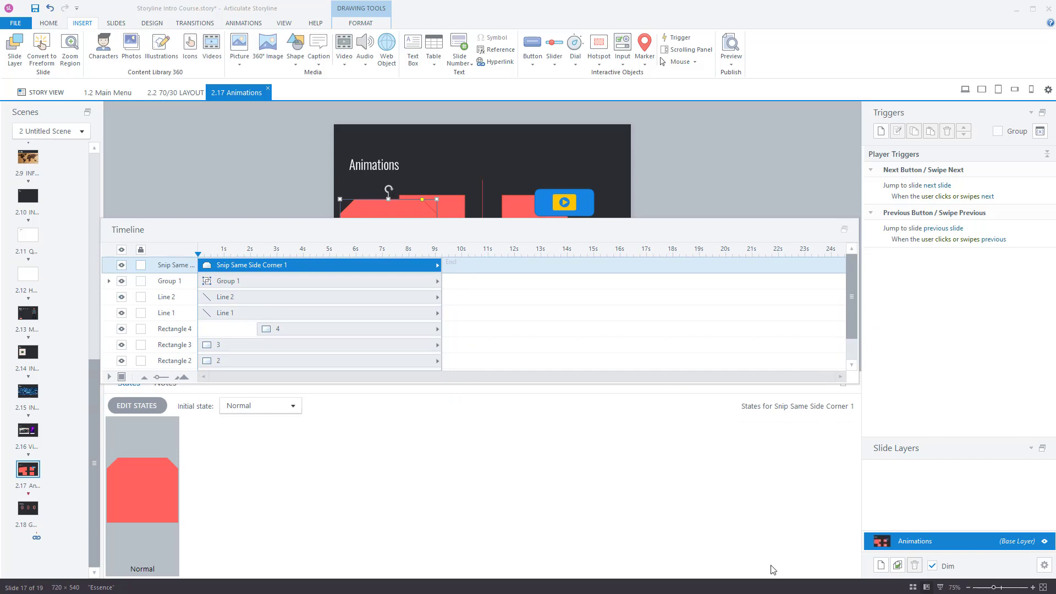
left_click(844, 230)
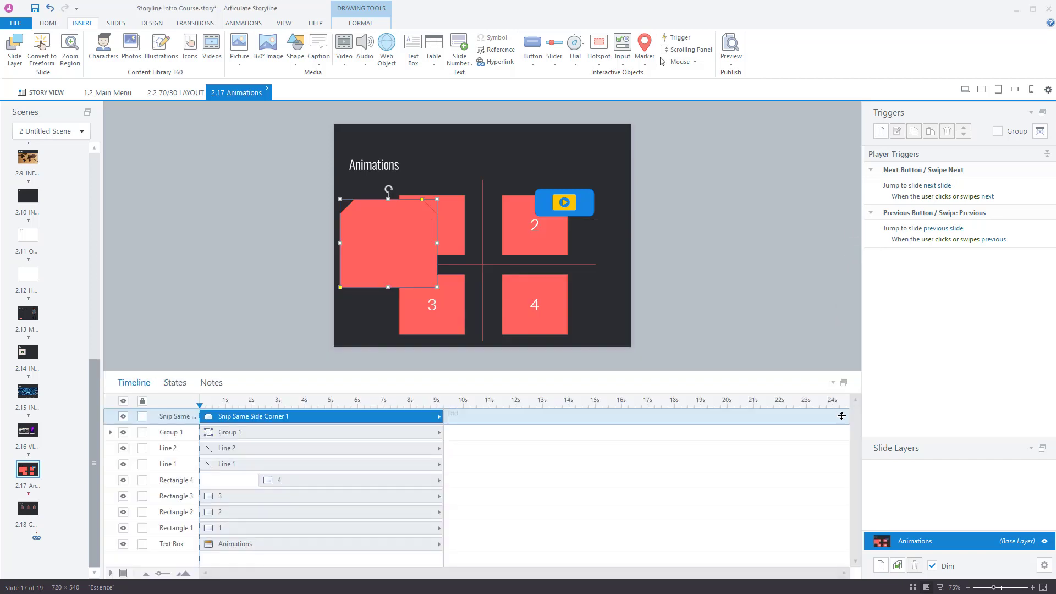
left_click(844, 382)
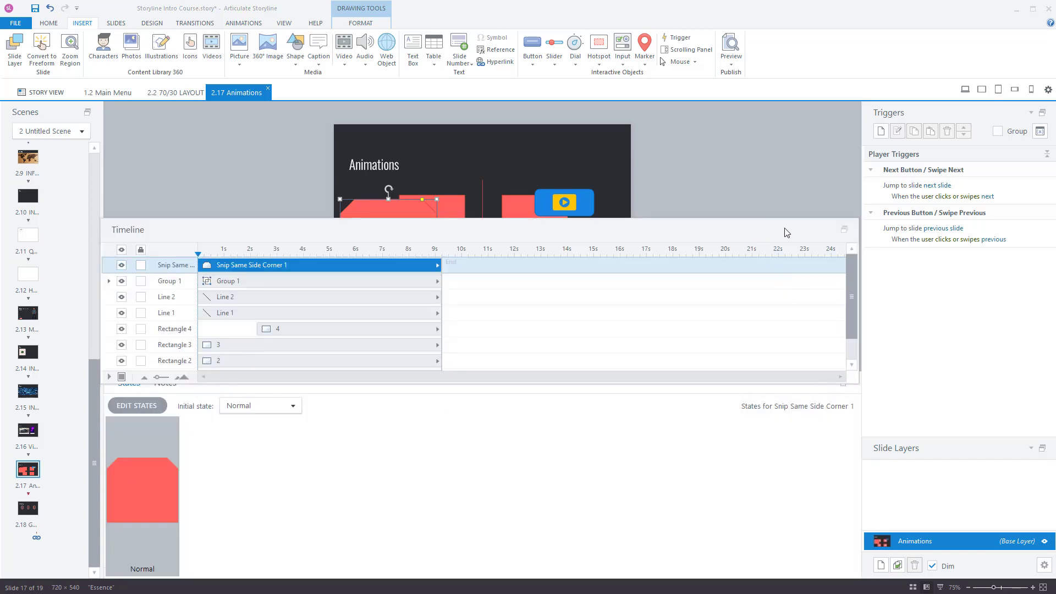
left_click_drag(784, 231, 735, 342)
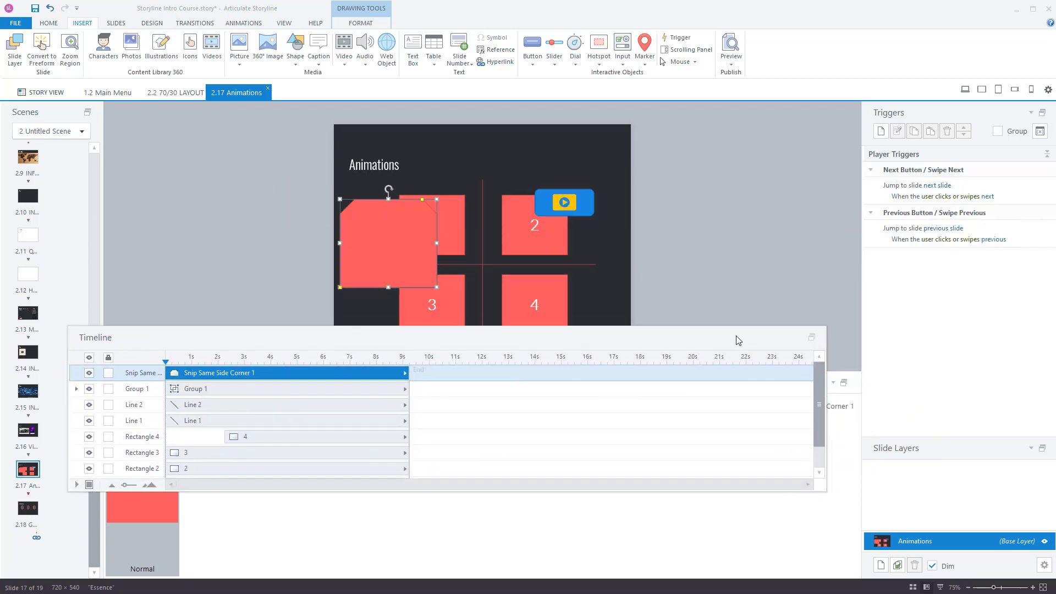
left_click(812, 337)
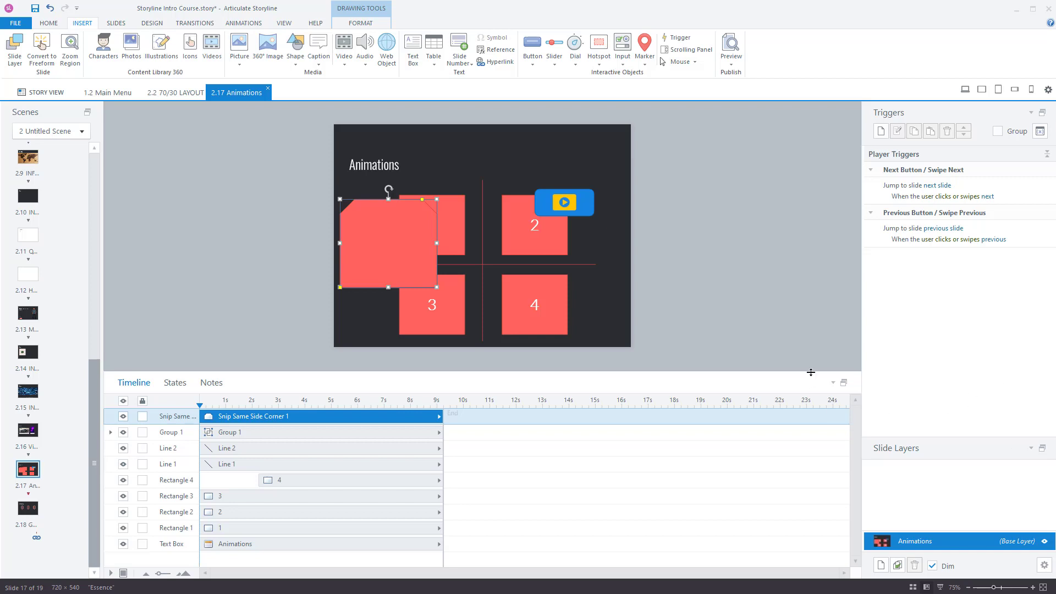
Collapse and re-expand the timeline panel twice.
left_click(833, 383)
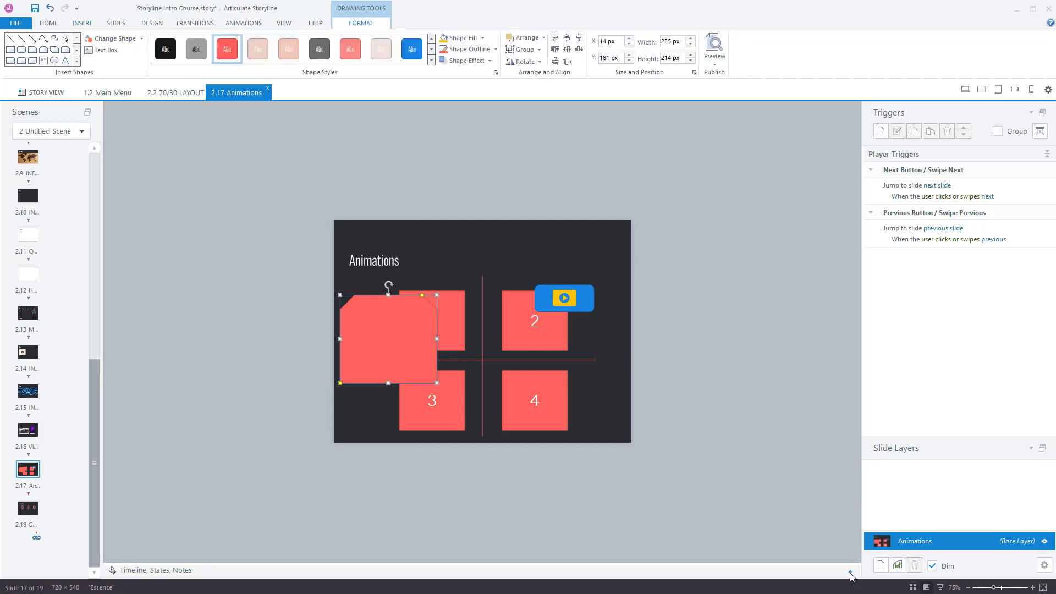
left_click(850, 573)
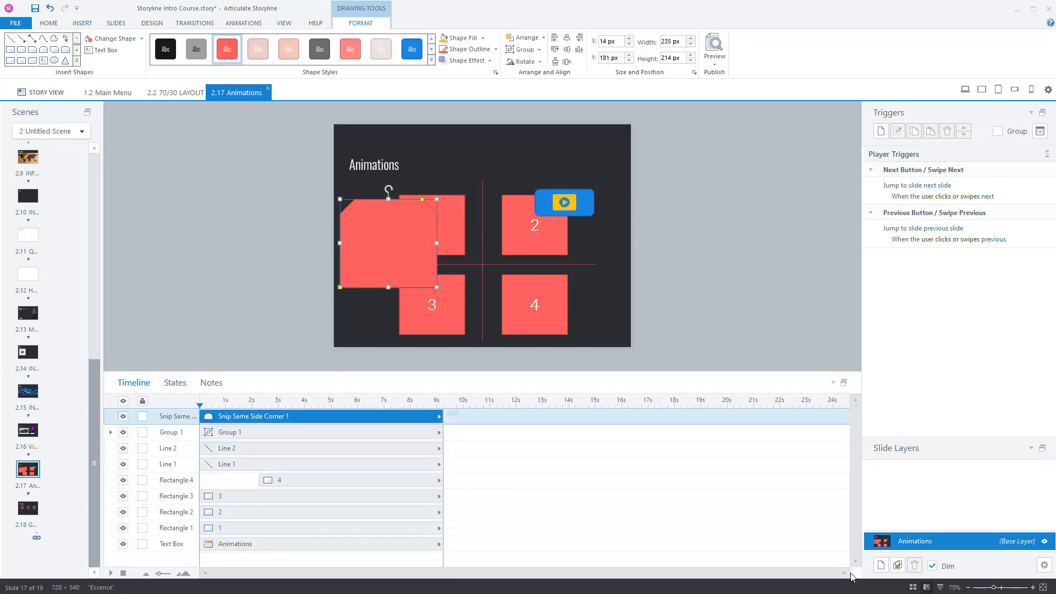
left_click(835, 383)
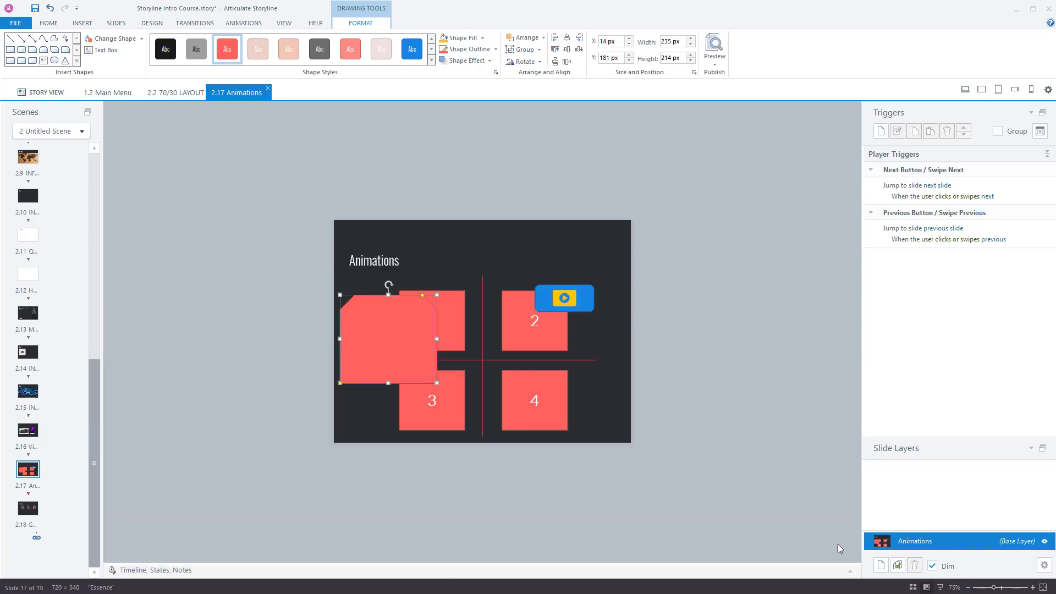
left_click(852, 574)
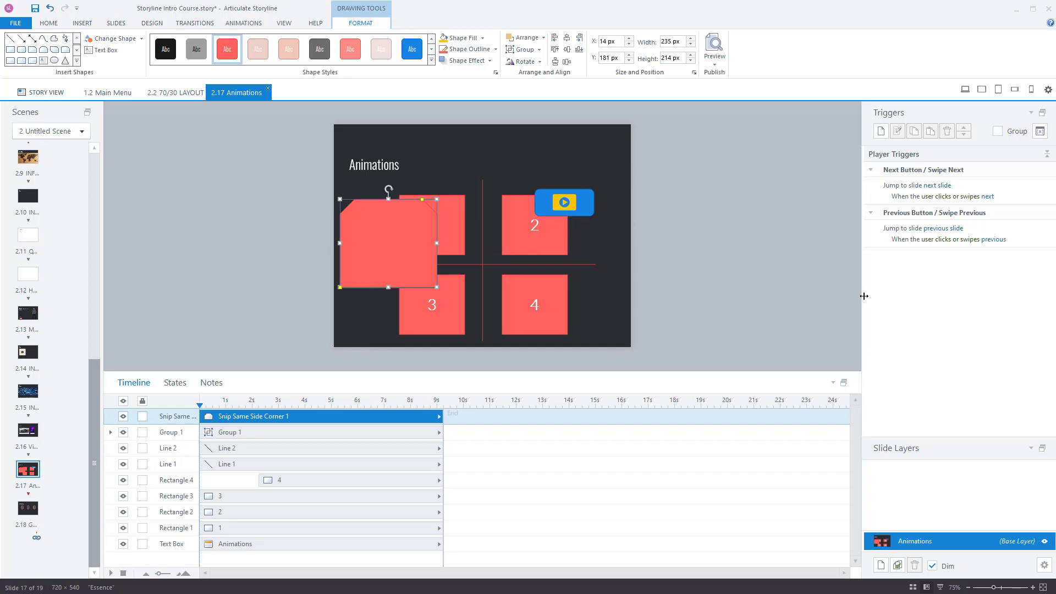
Collapse and re-expand the Triggers and Slide Layers panels, then drag the splitter down to shorten the timeline.
left_click(1031, 112)
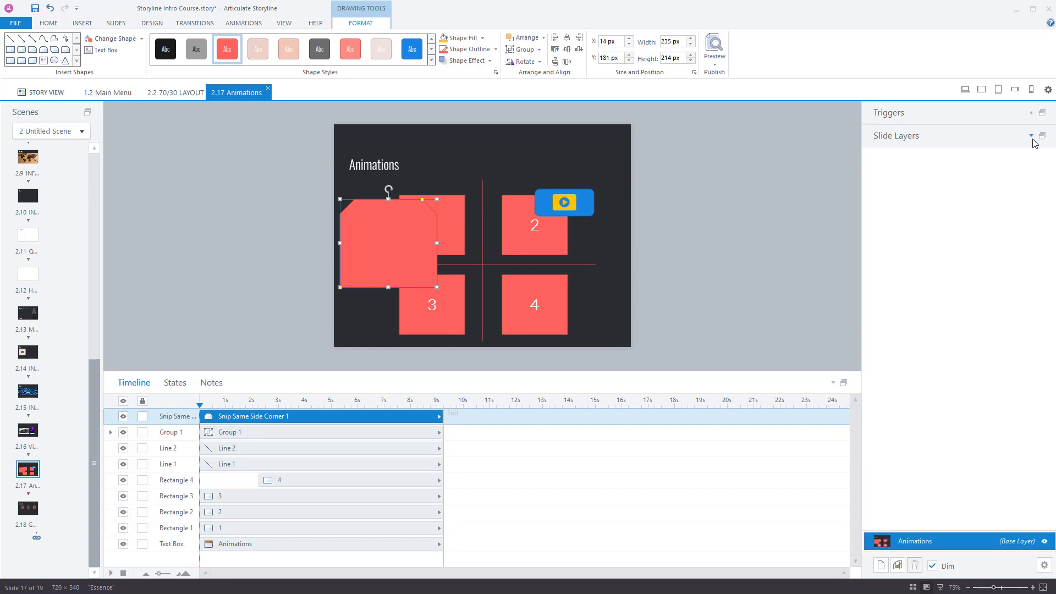
left_click(1030, 136)
left_click(1031, 137)
left_click(1031, 113)
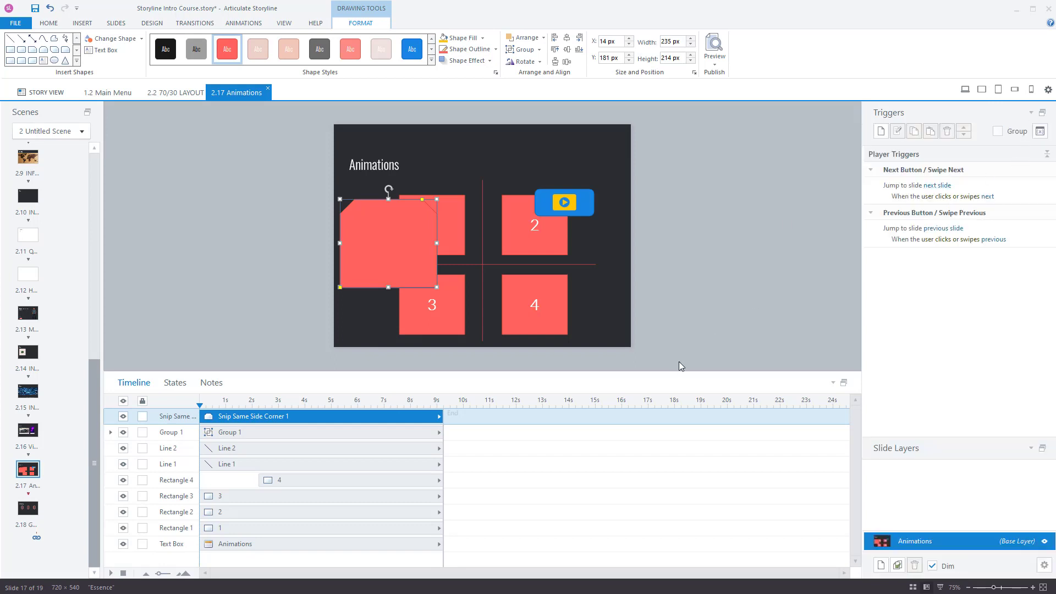
mouse_move(712, 371)
left_mouse_down()
mouse_move(712, 452)
mouse_move(724, 412)
left_mouse_up()
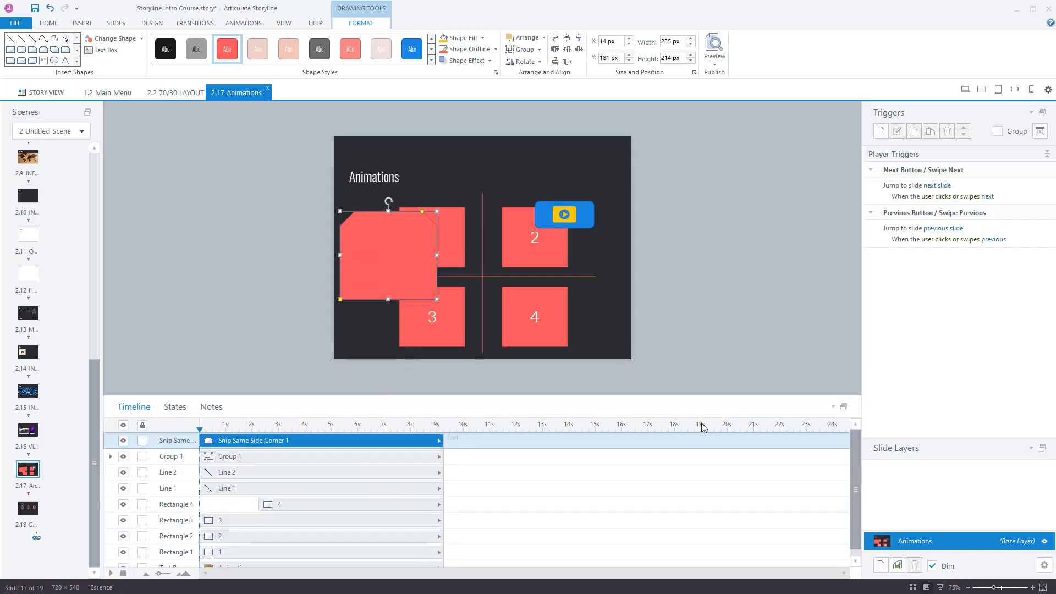